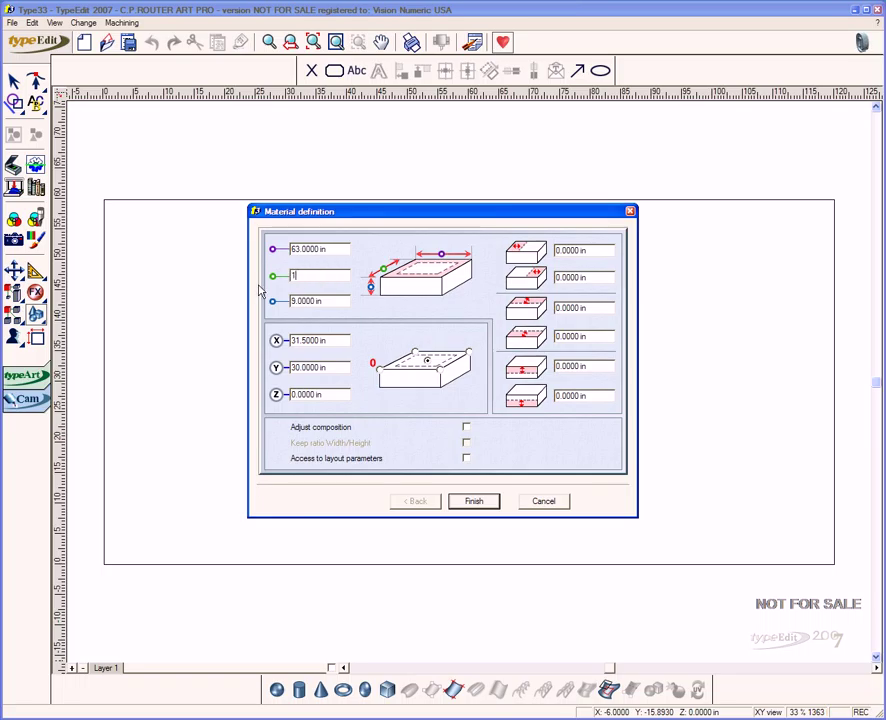
Define the material with a length of 19 in, a thickness of 2 in and the origin at its centre
key(Tab)
text(2)
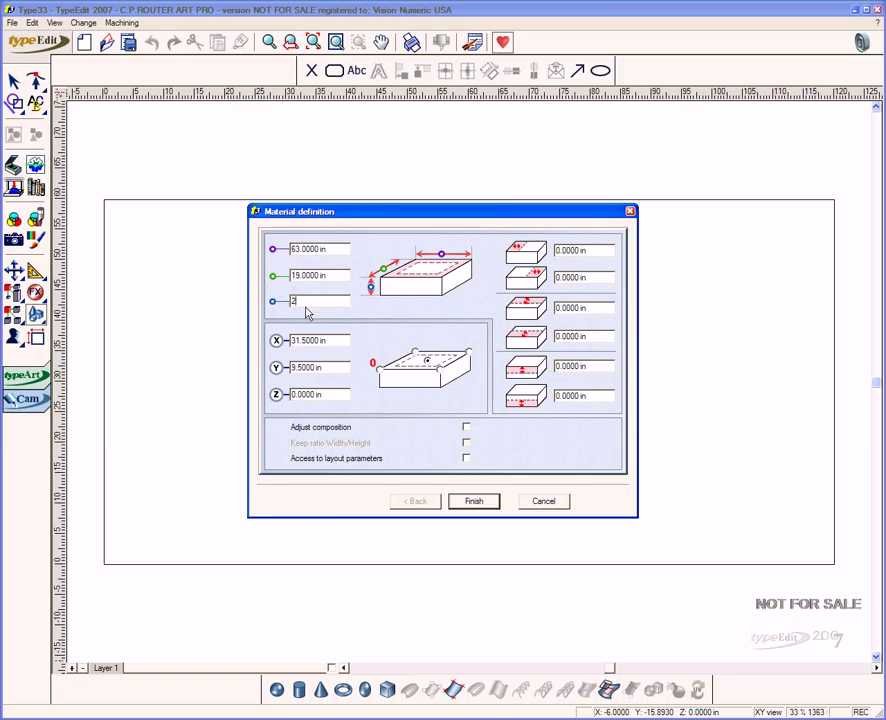
click(429, 367)
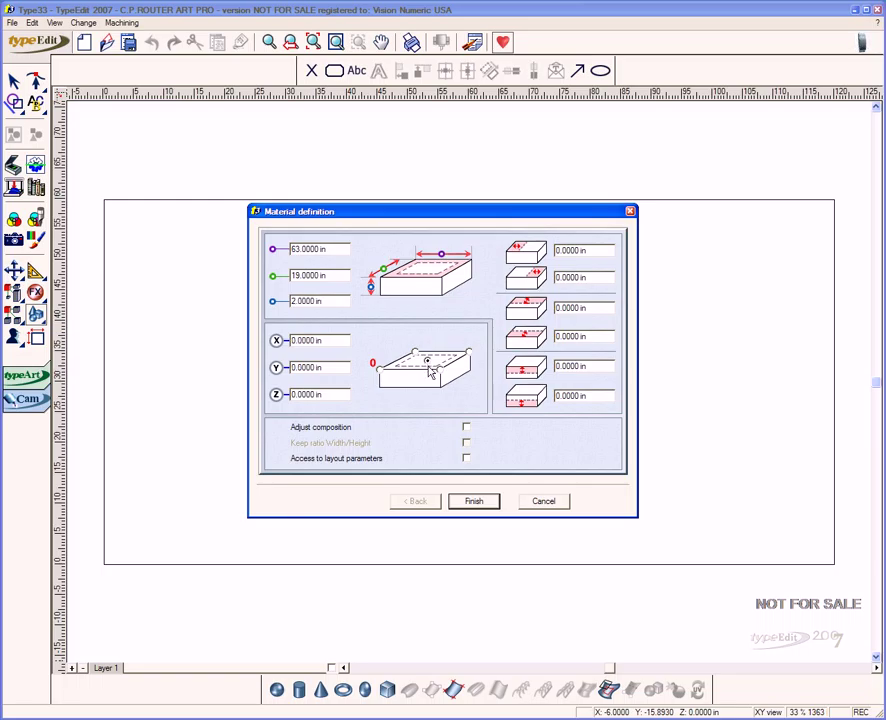
click(462, 501)
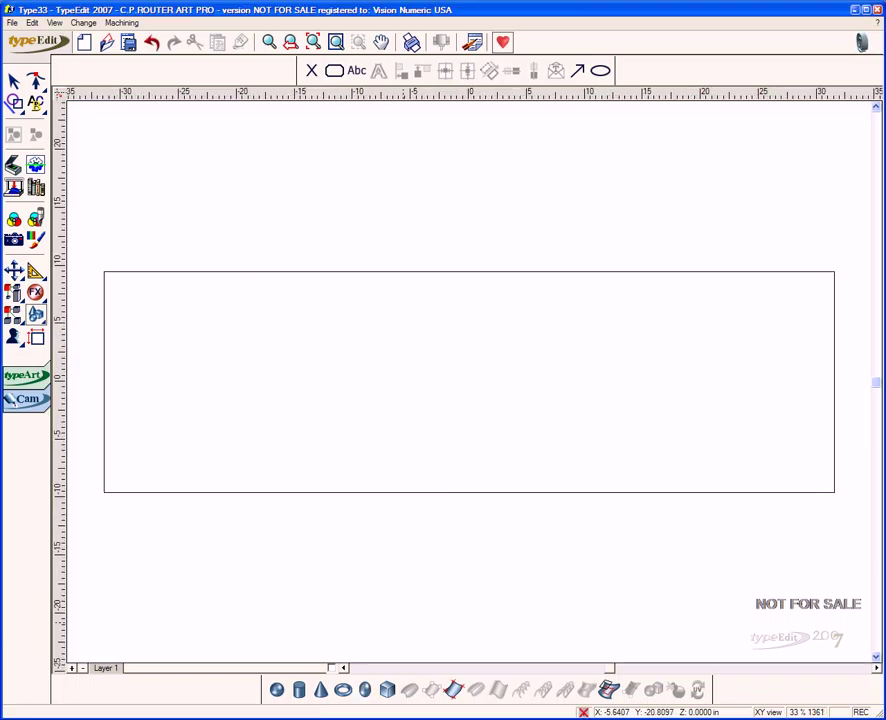
Draw an ellipse 36 in wide and 13.5 in high, centred at X 0, Y 0 on the material
click(601, 72)
drag(435, 385, 589, 429)
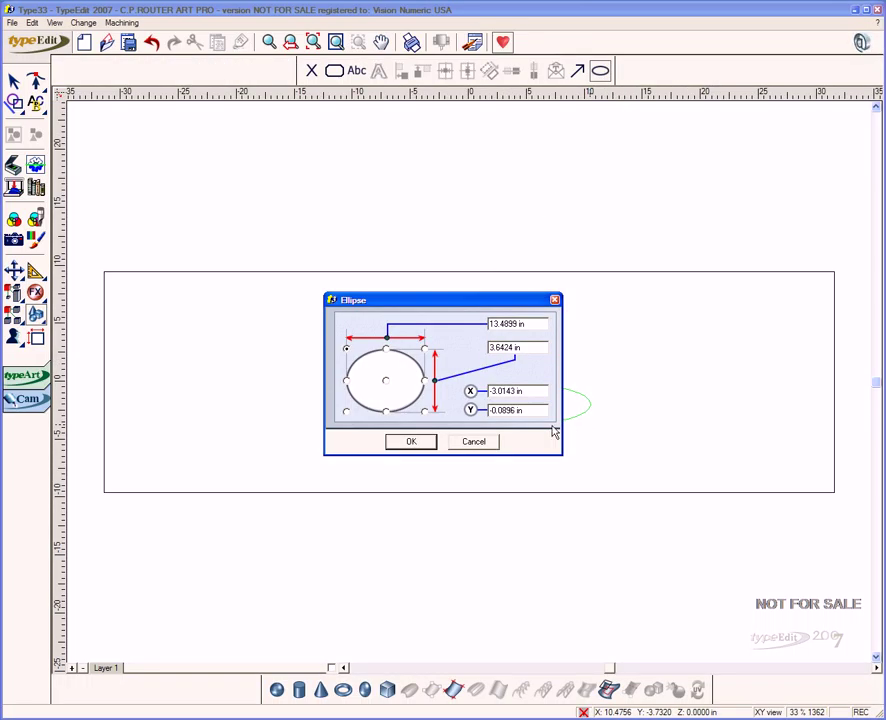
drag(523, 391, 495, 392)
key(Tab)
text(0)
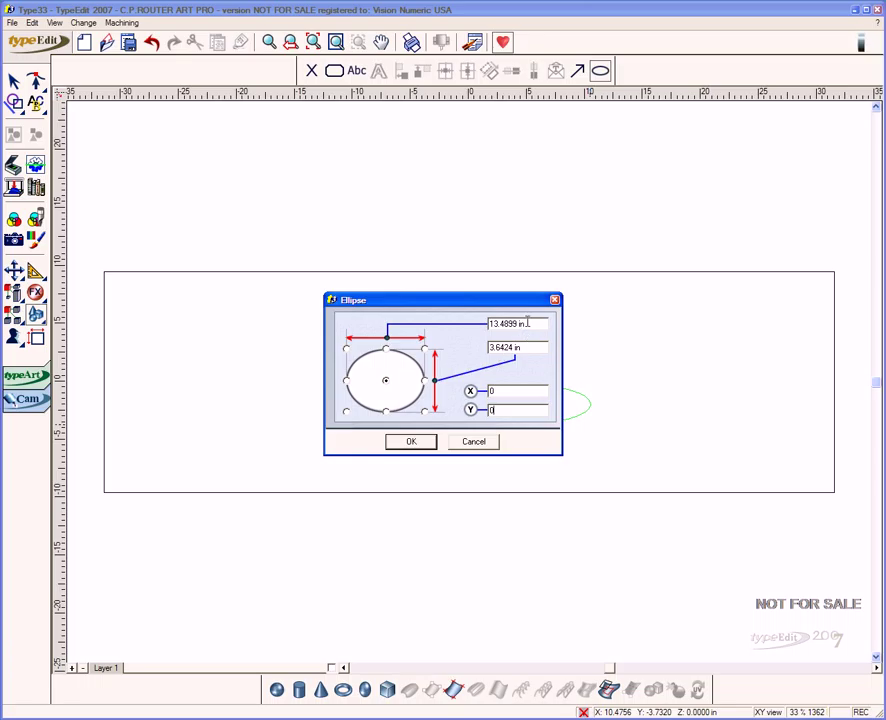
drag(527, 322, 469, 320)
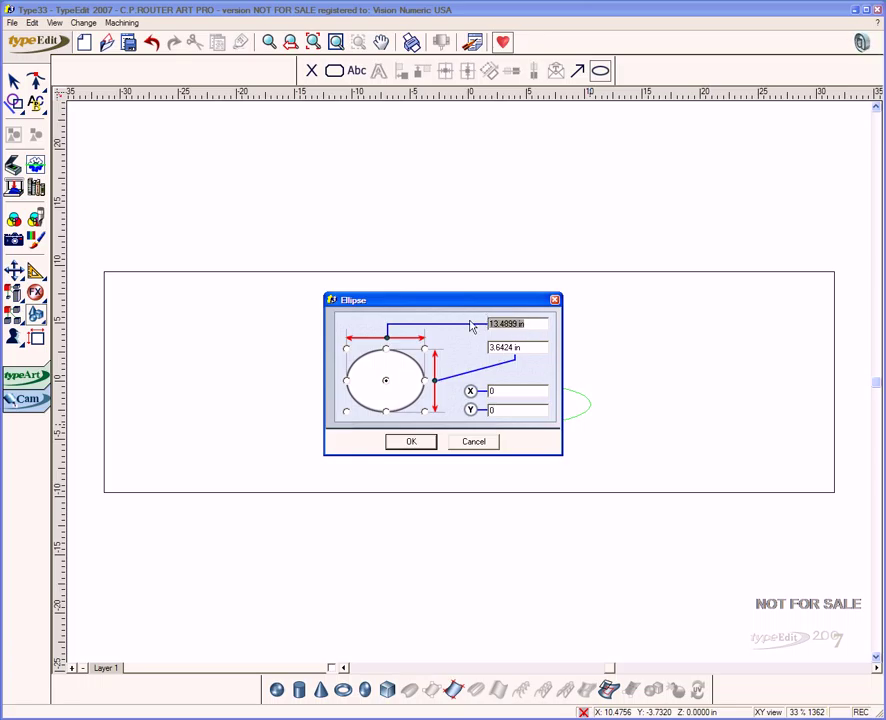
text(36)
key(Tab)
text(1)
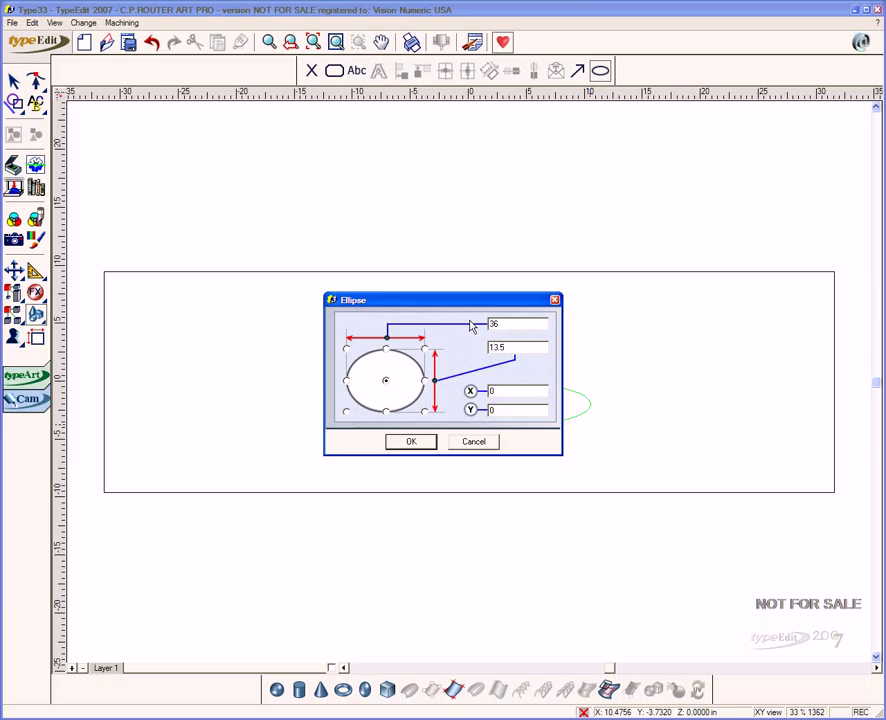
click(413, 442)
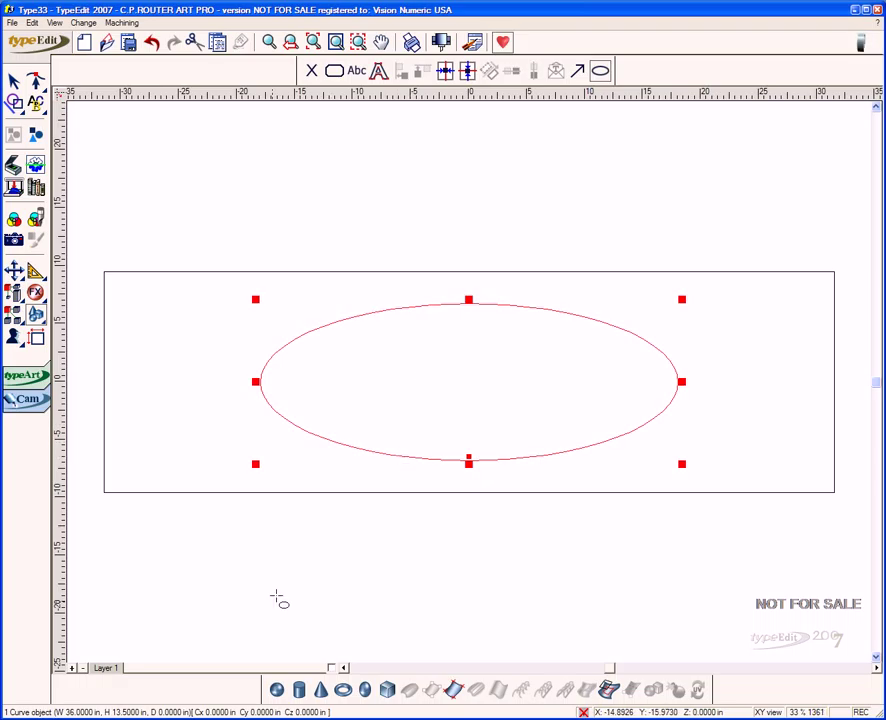
Create the free text "Gables Brookhaven" in Arial, 4 in high, over the ellipse
click(357, 74)
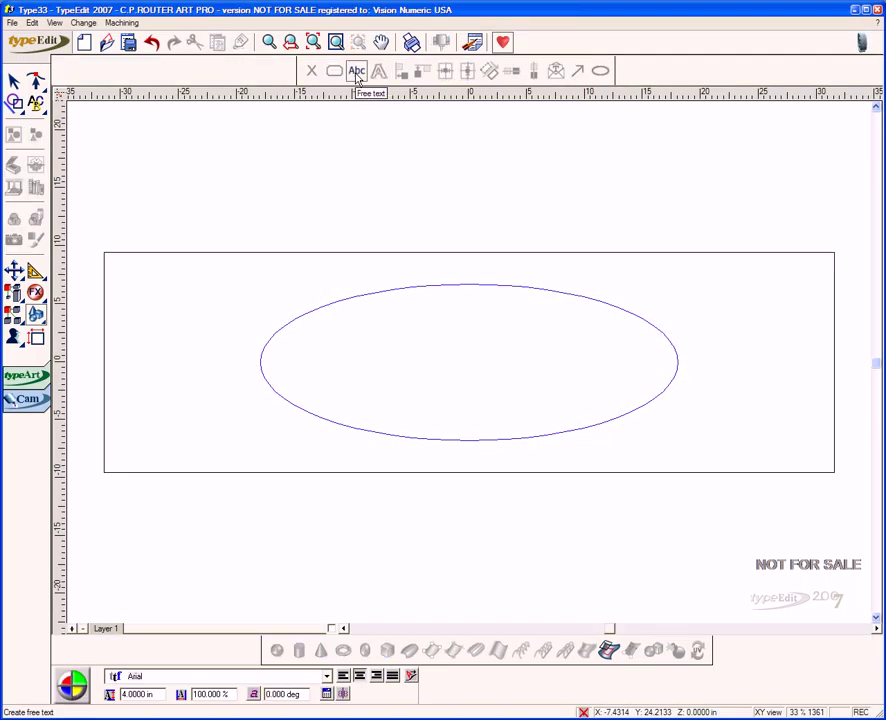
click(314, 368)
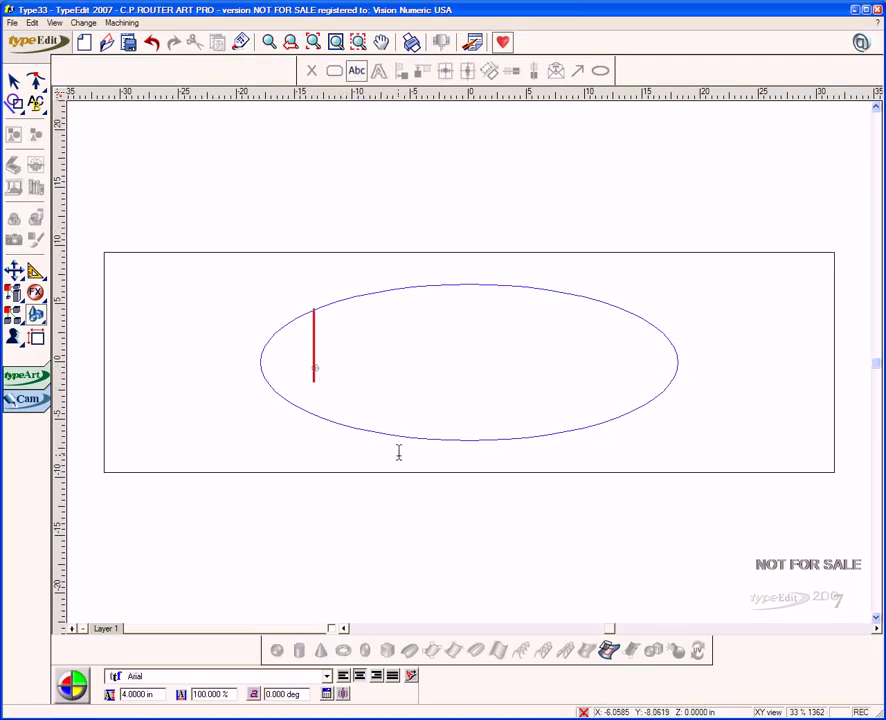
text(Gables Brook)
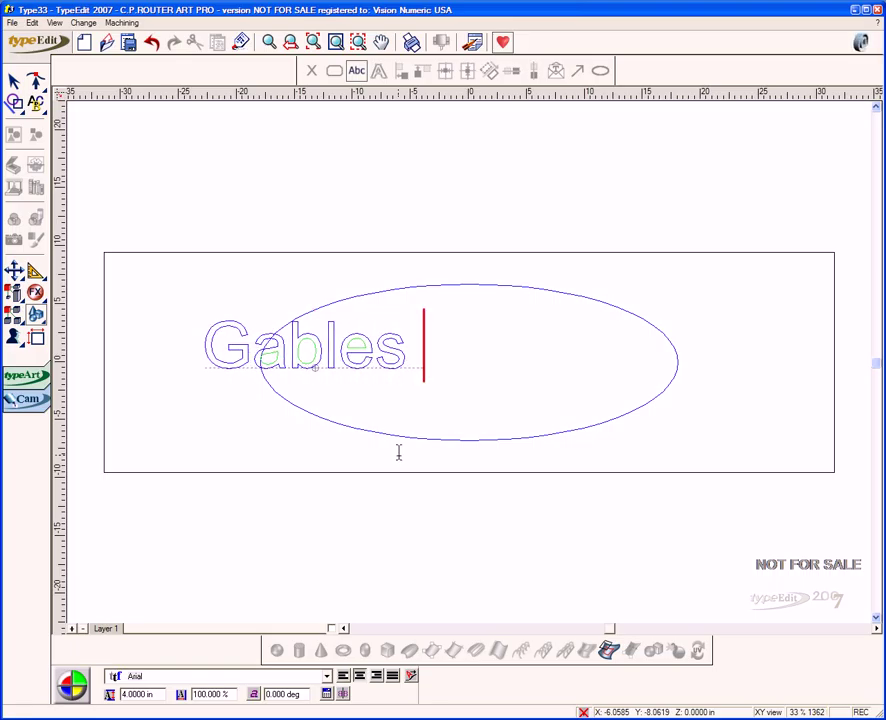
text(haven)
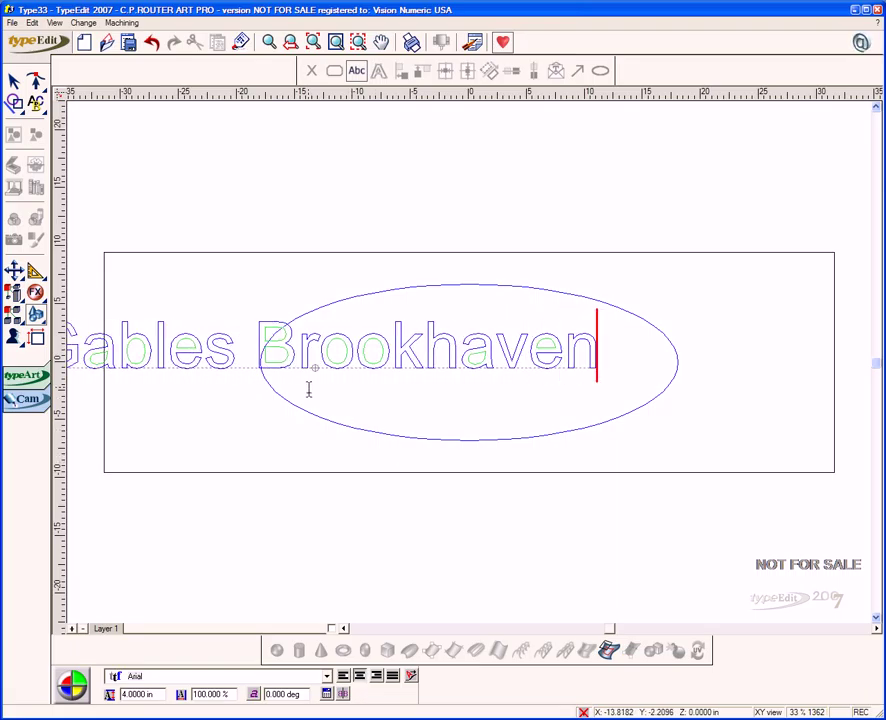
click(14, 82)
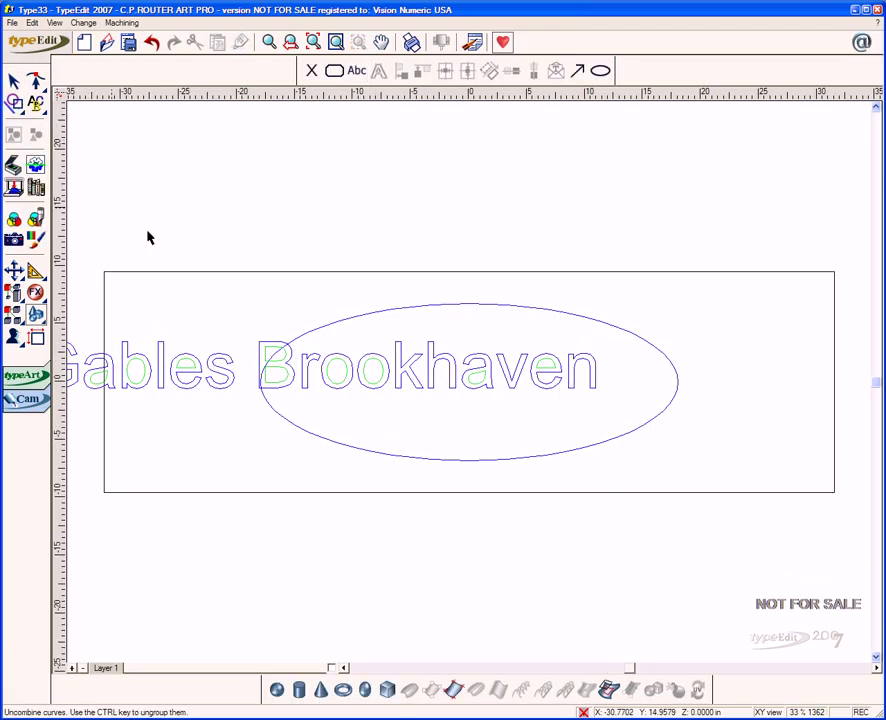
Move the text onto the material and centre it horizontally and vertically
drag(201, 366, 375, 393)
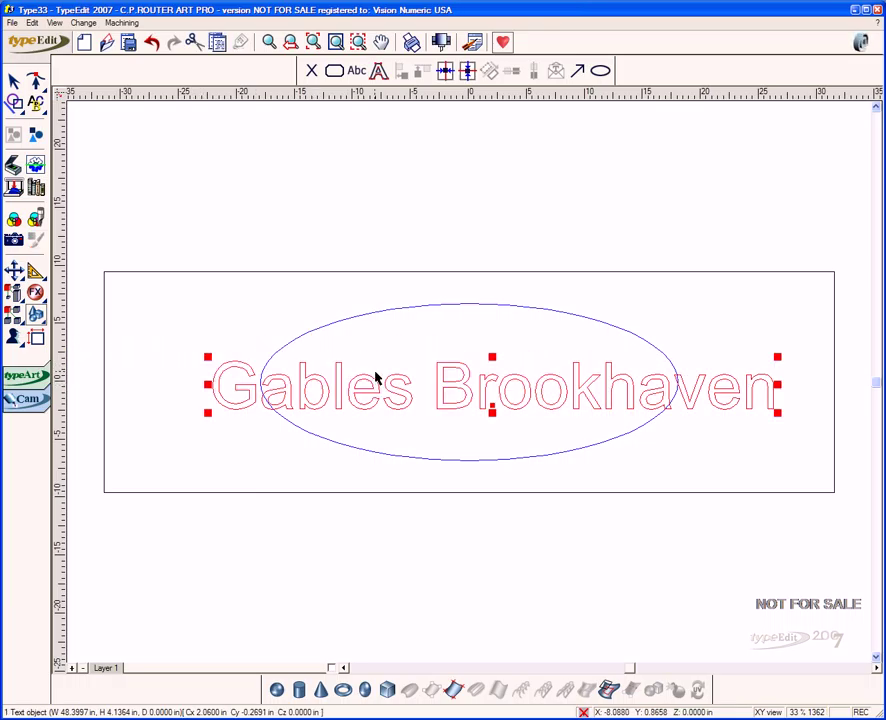
click(467, 70)
click(445, 74)
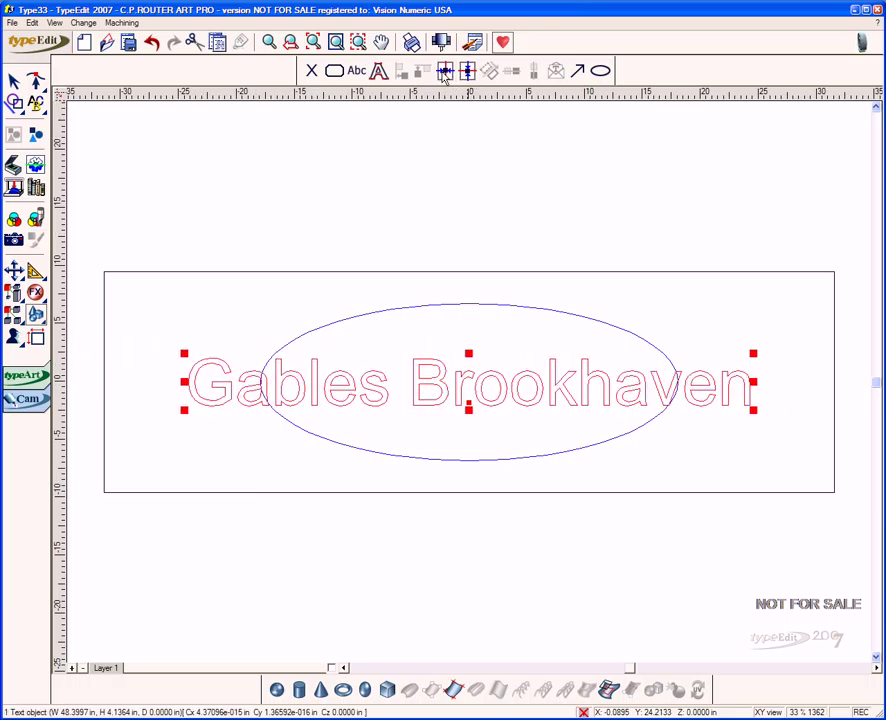
Change the text's font to Loki Cola and set its letter spacing to 90 %
double_click(451, 388)
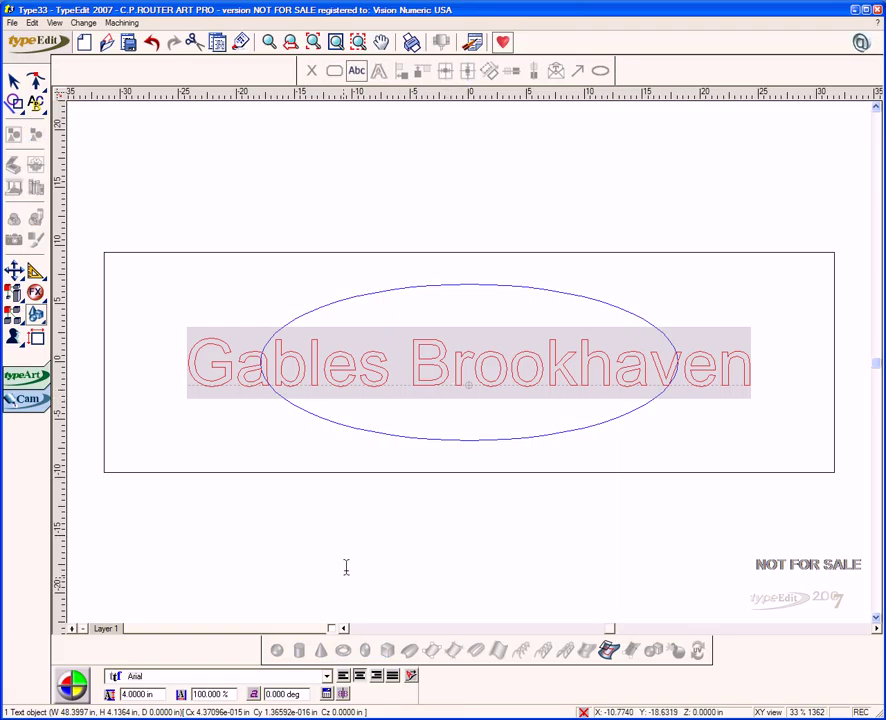
click(327, 676)
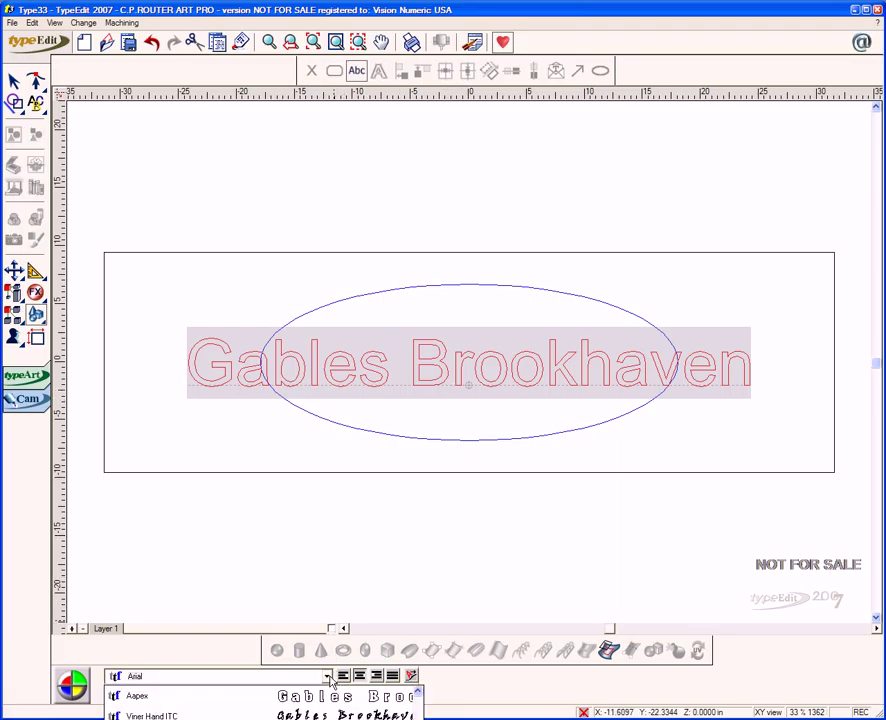
key(Return)
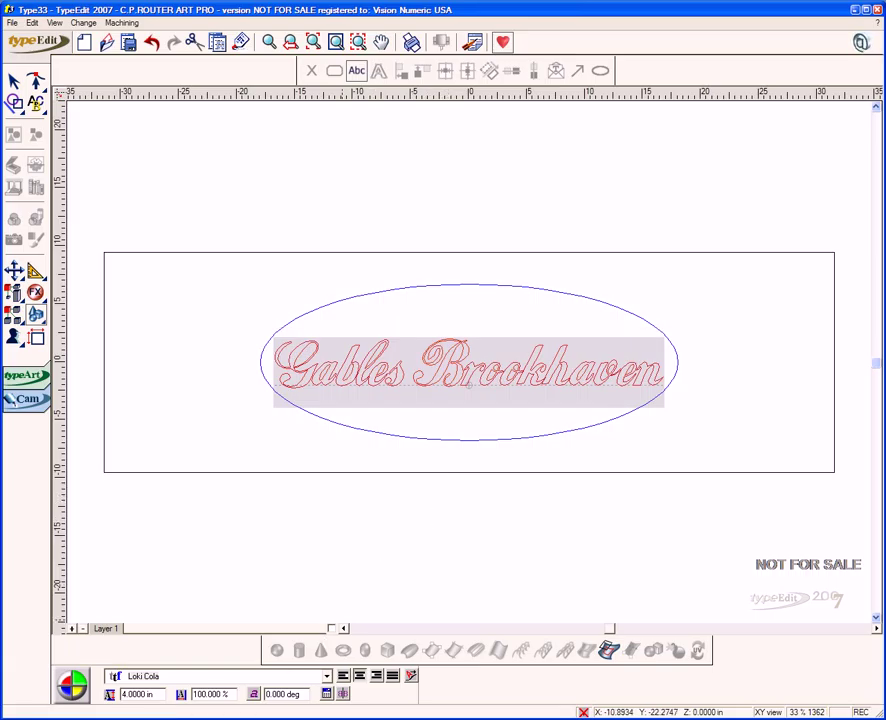
click(82, 690)
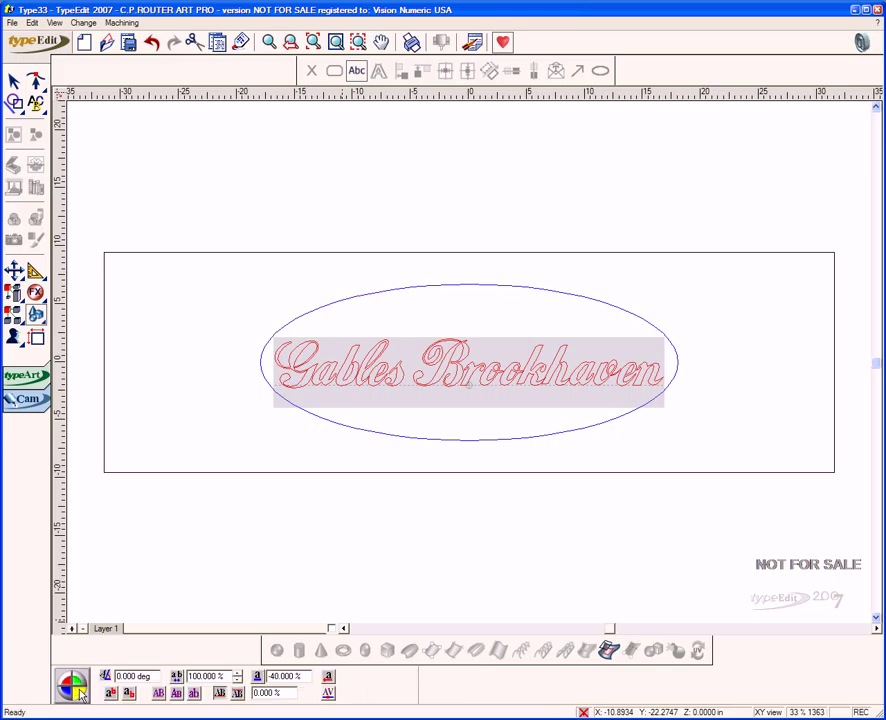
click(237, 680)
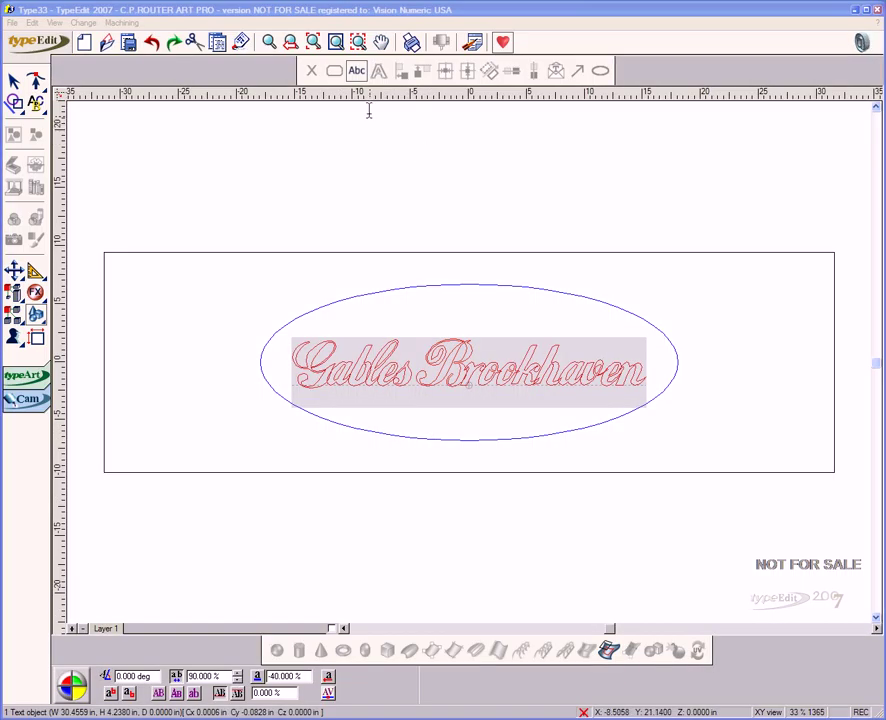
click(35, 84)
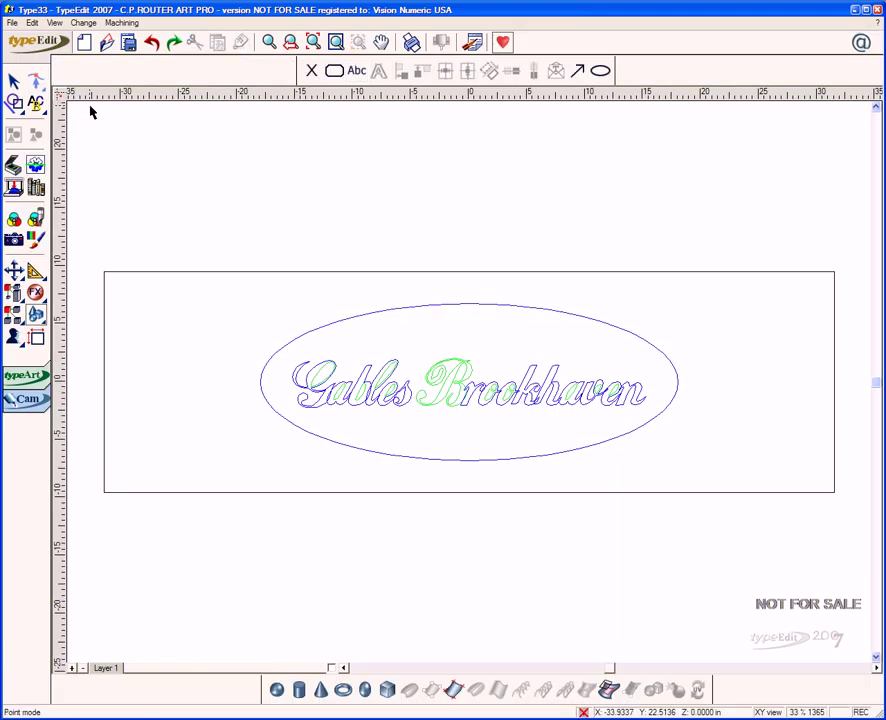
Convert the lettering to curves and merge the overlapping letters into one outline
click(370, 370)
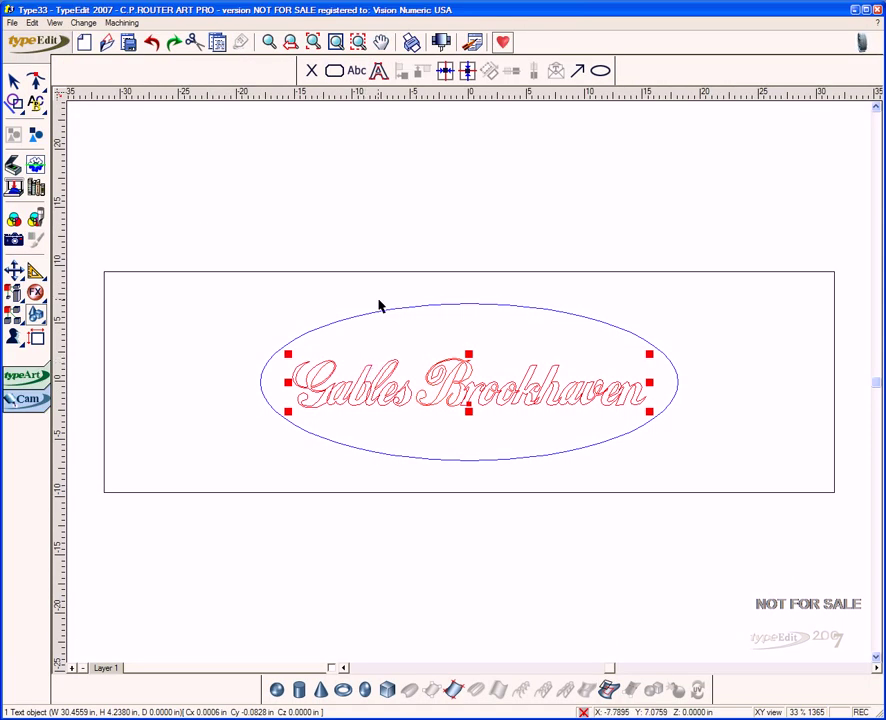
click(378, 70)
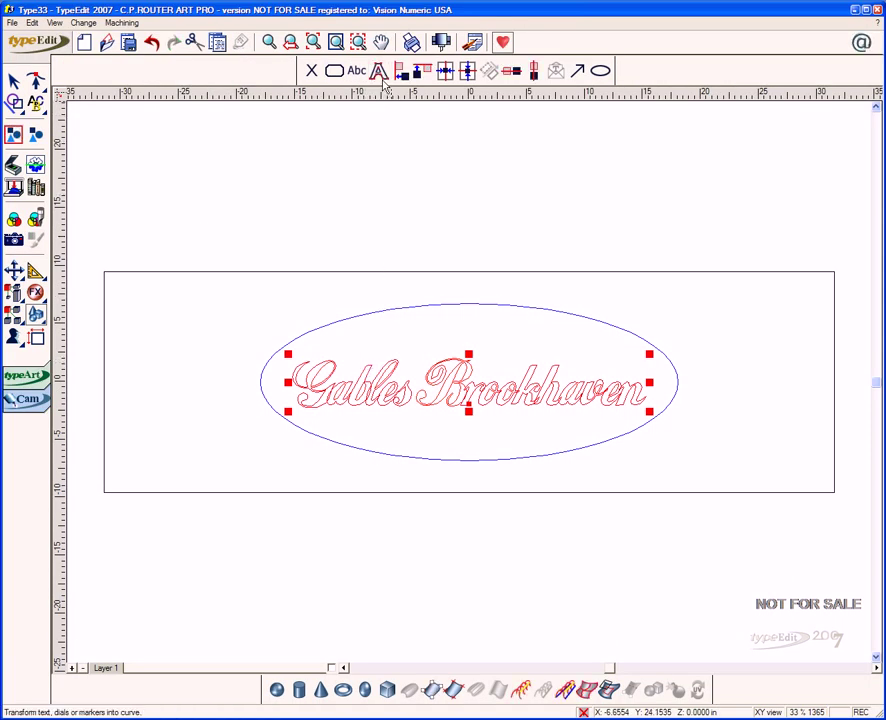
click(35, 292)
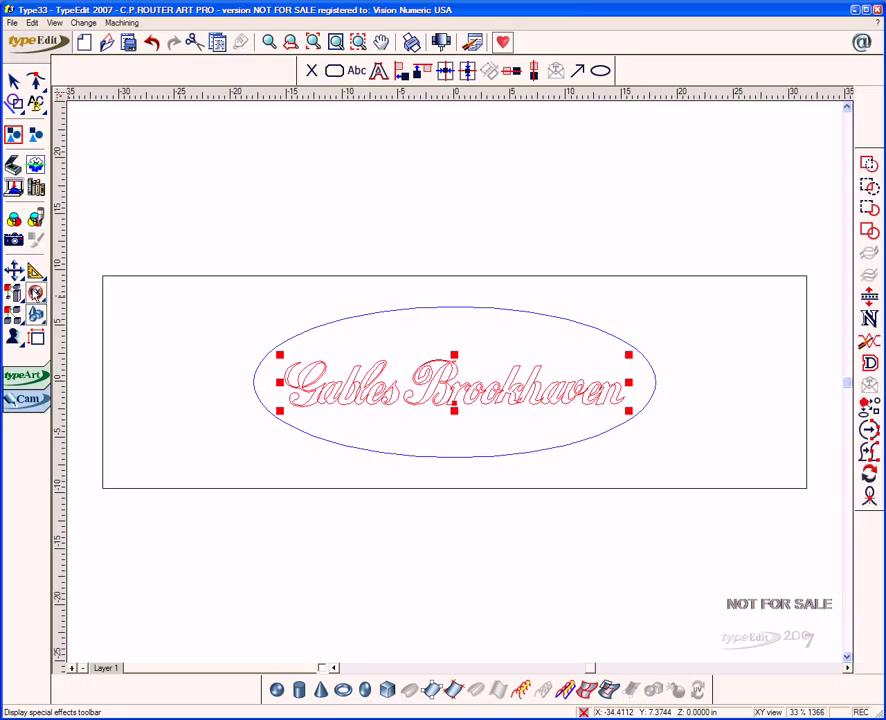
click(867, 168)
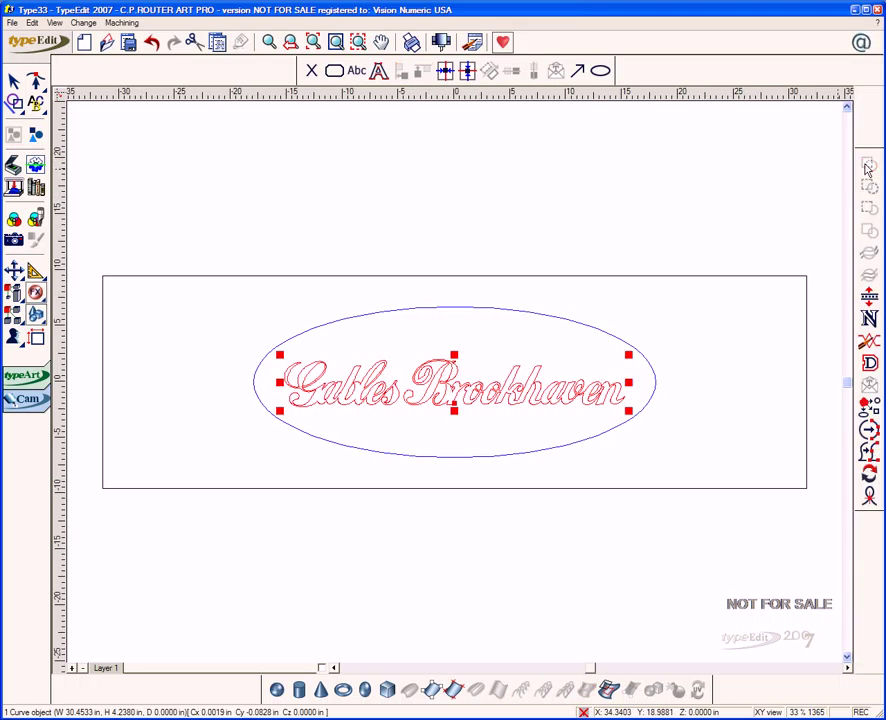
Offset the ellipse outward to add a second, larger ellipse while keeping the current curve
click(566, 325)
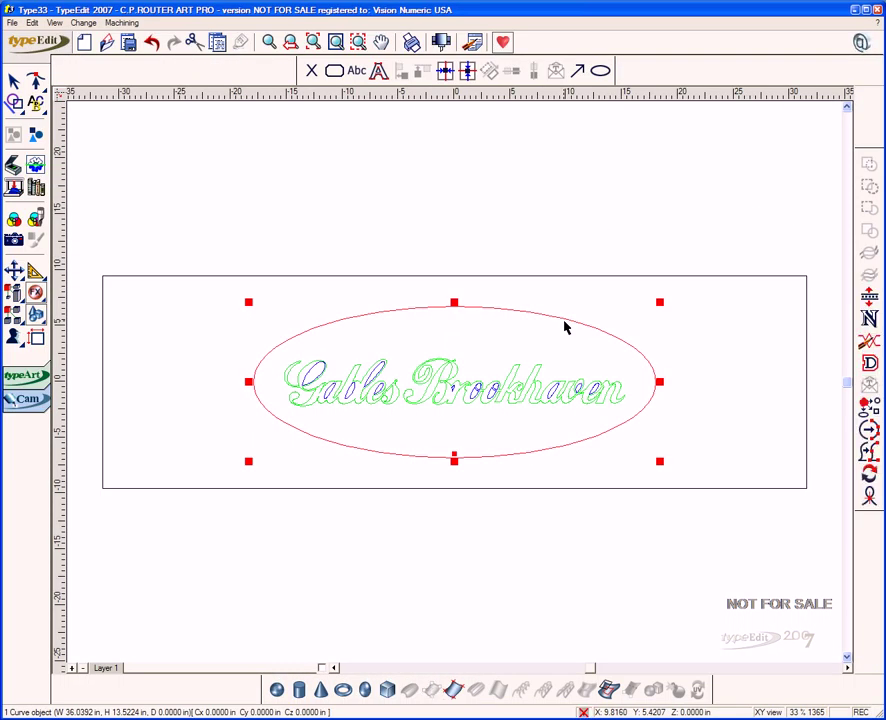
click(869, 364)
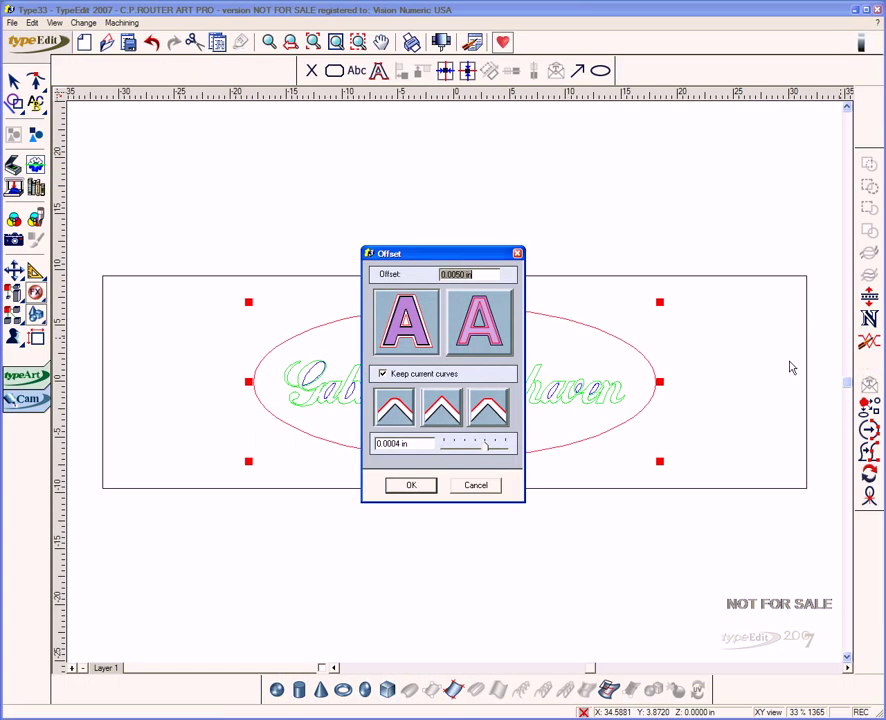
click(481, 275)
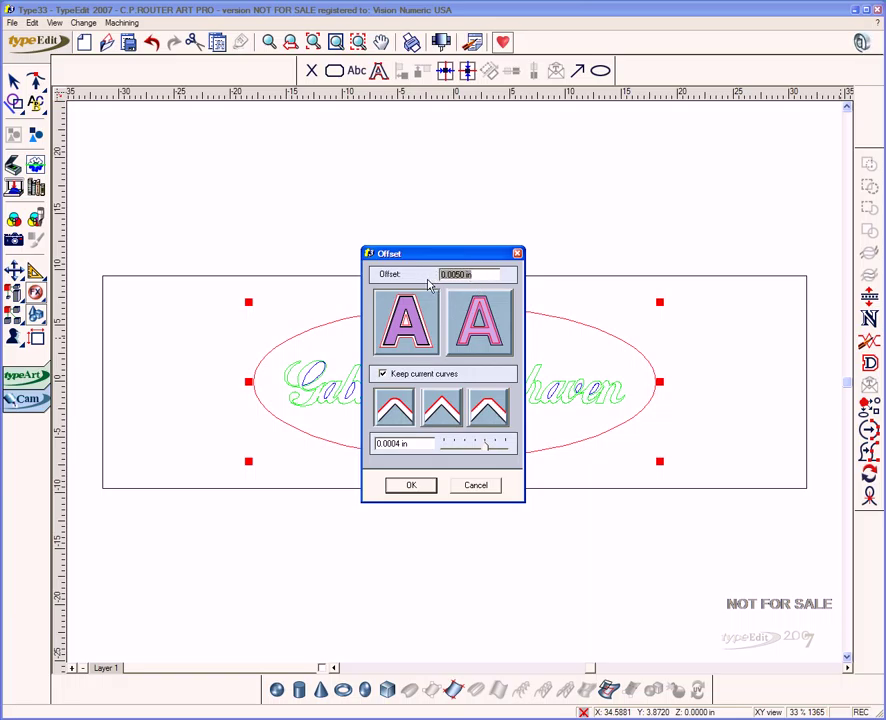
key(BackSpace)
click(406, 315)
click(411, 486)
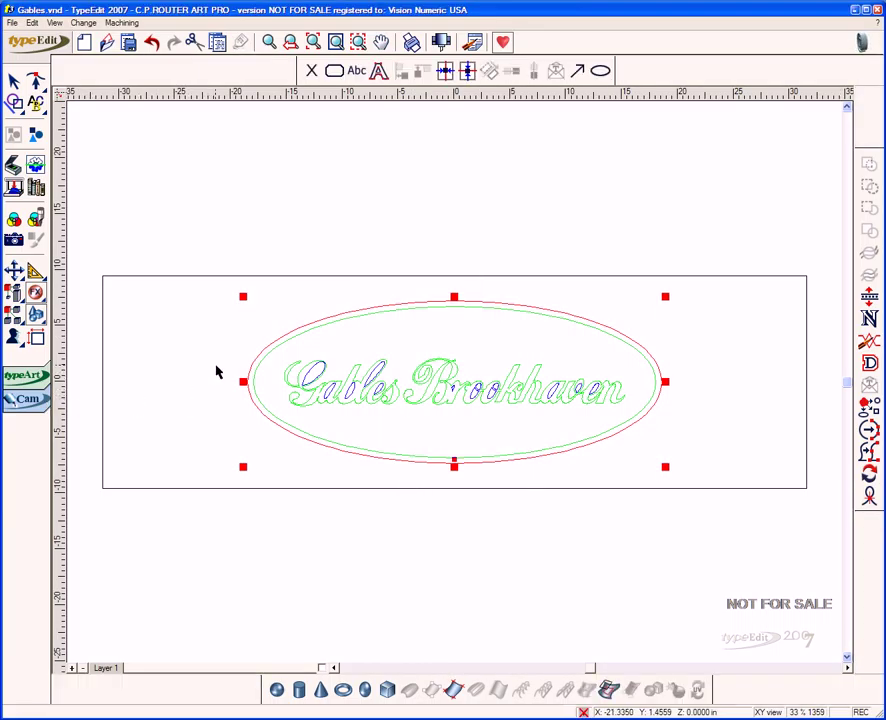
Start a Cam Sequence toolpath for the lettering and inner ellipse, and remove the 3.0 mm and 1.0 mm end mills
click(28, 399)
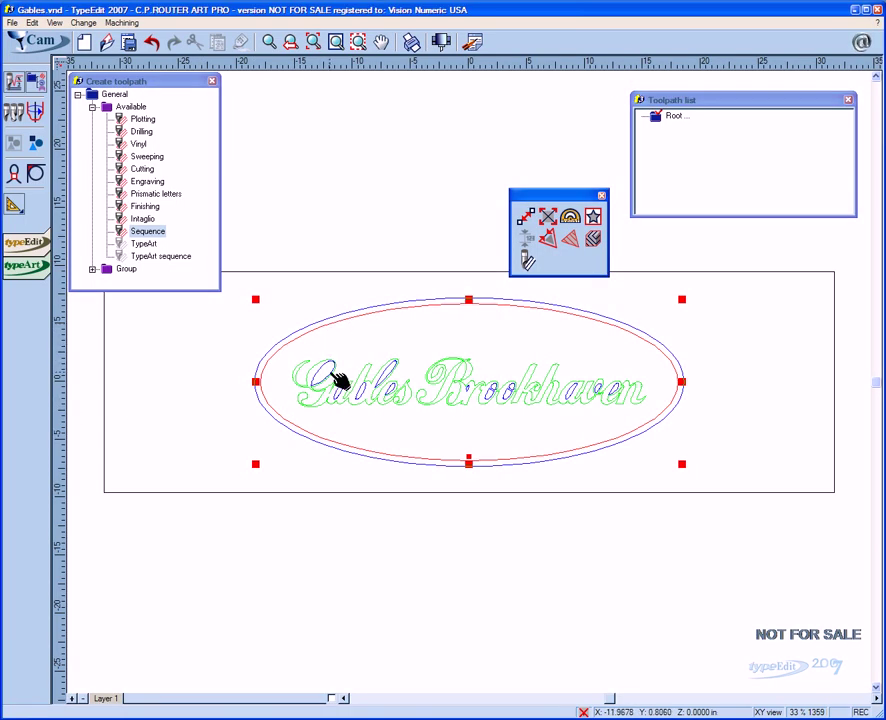
drag(174, 234, 153, 236)
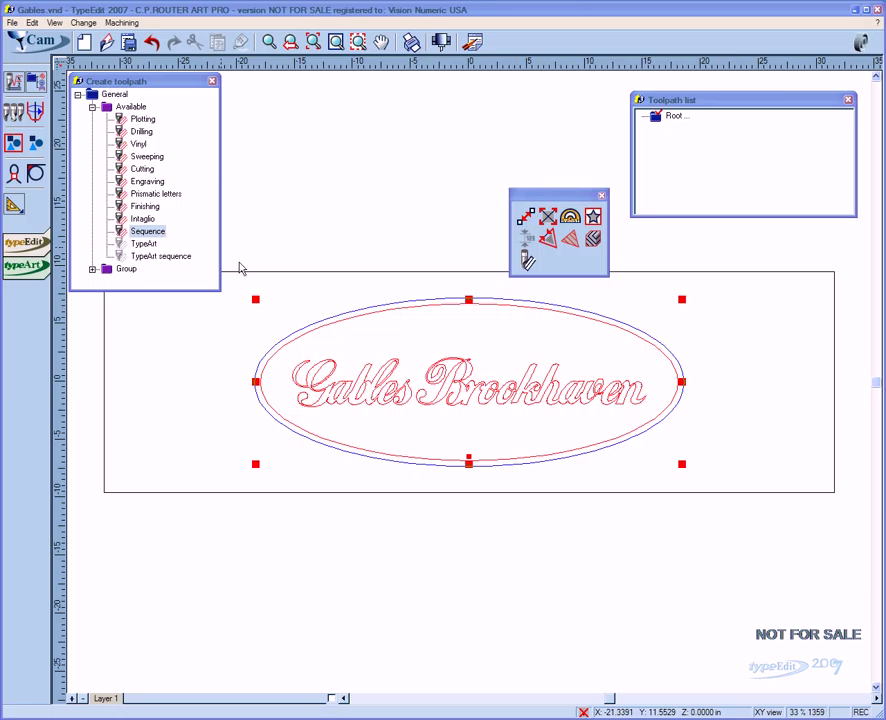
drag(240, 268, 300, 283)
click(583, 274)
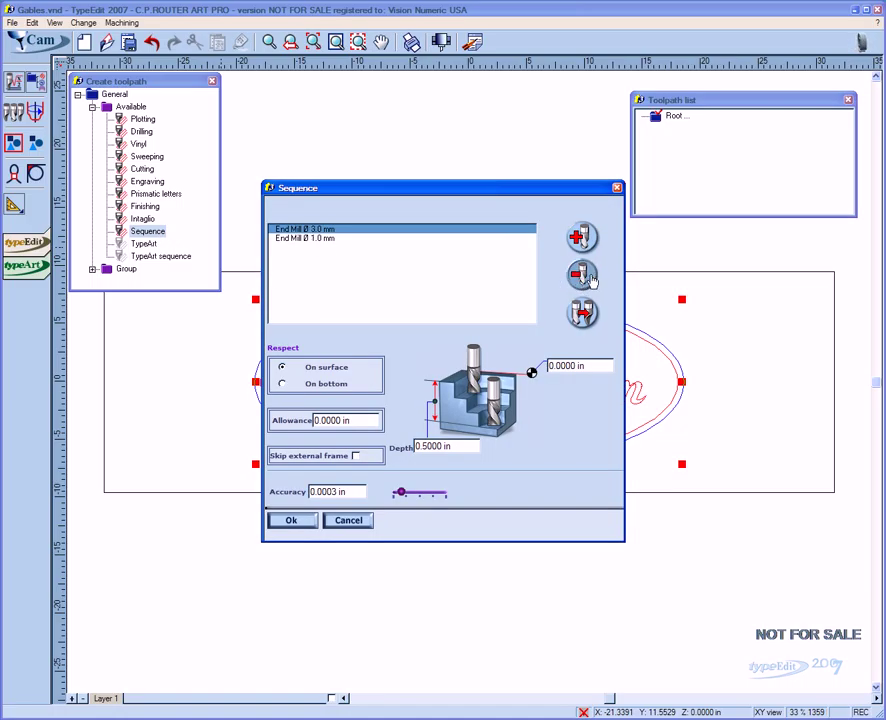
click(585, 276)
click(585, 276)
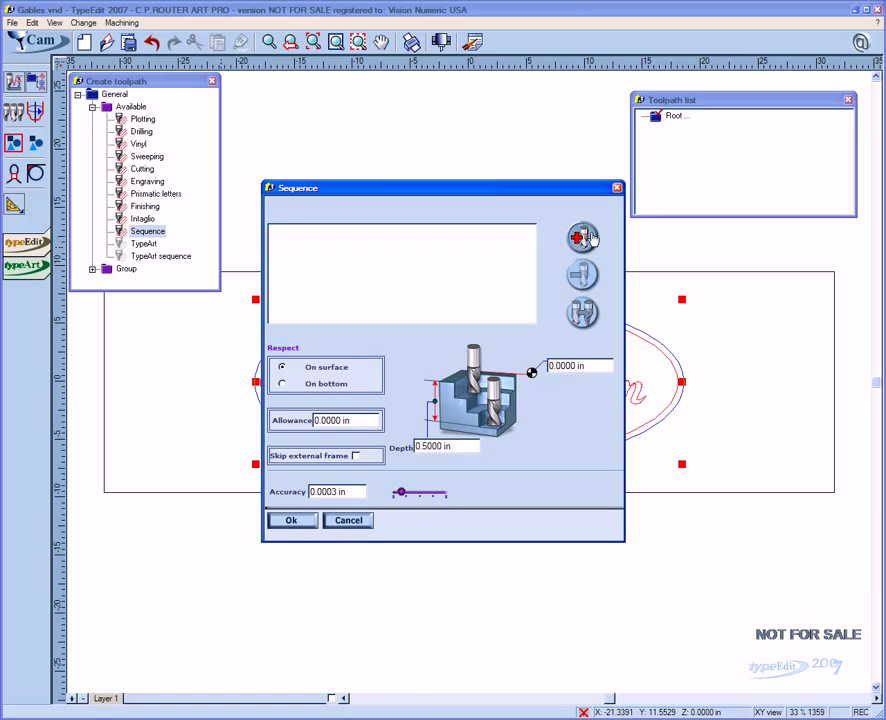
Add the End Mill Ø 2.0 in to the sequence with one 0.5 in contouring step and conventional milling
click(583, 238)
double_click(440, 378)
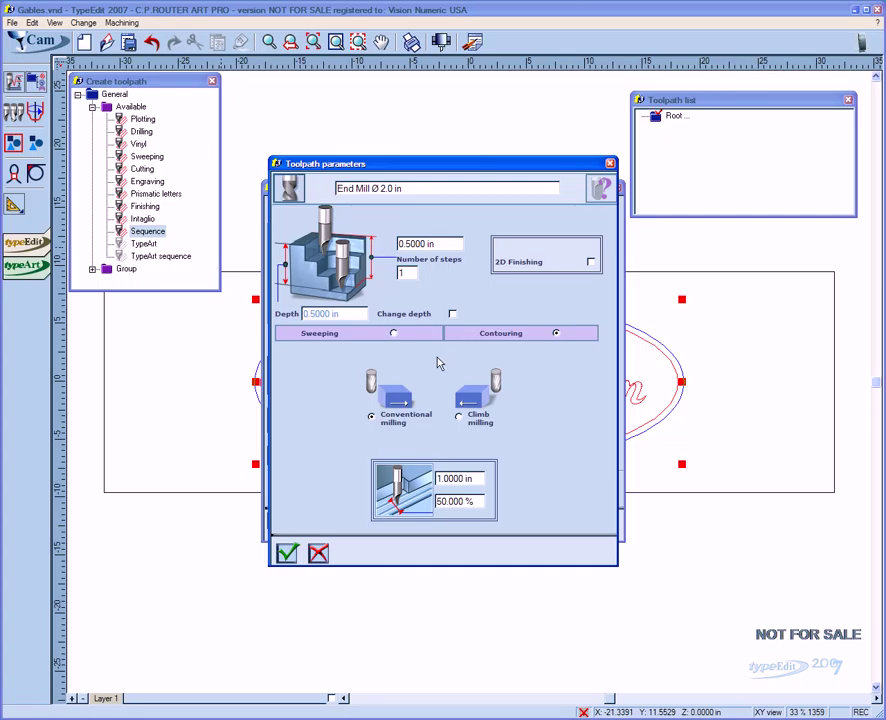
click(287, 551)
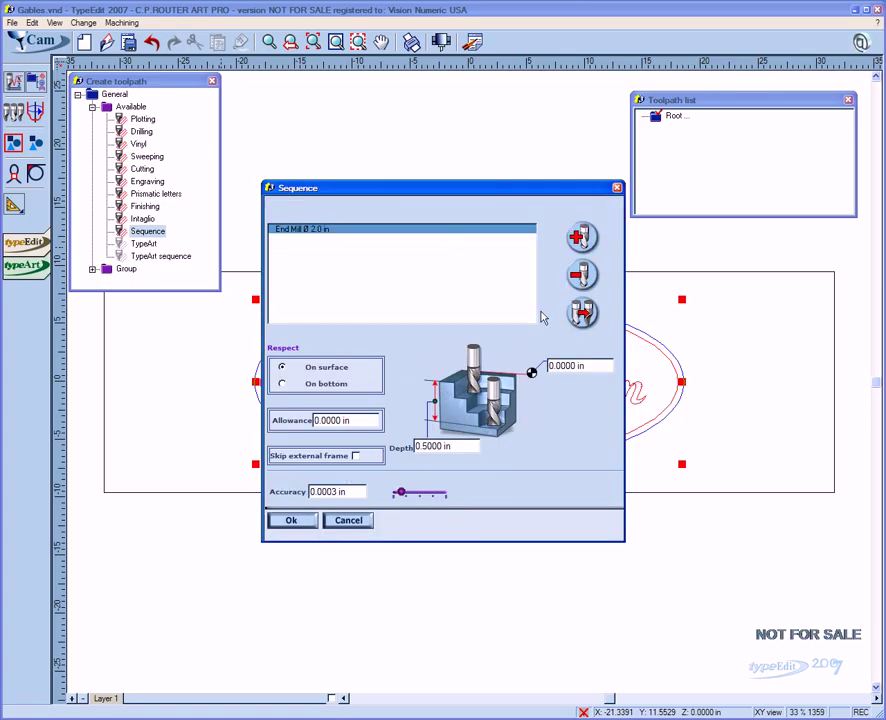
Add the End Mill Ø 1.0 in to the sequence with one 0.5 in contouring step and conventional milling
click(588, 243)
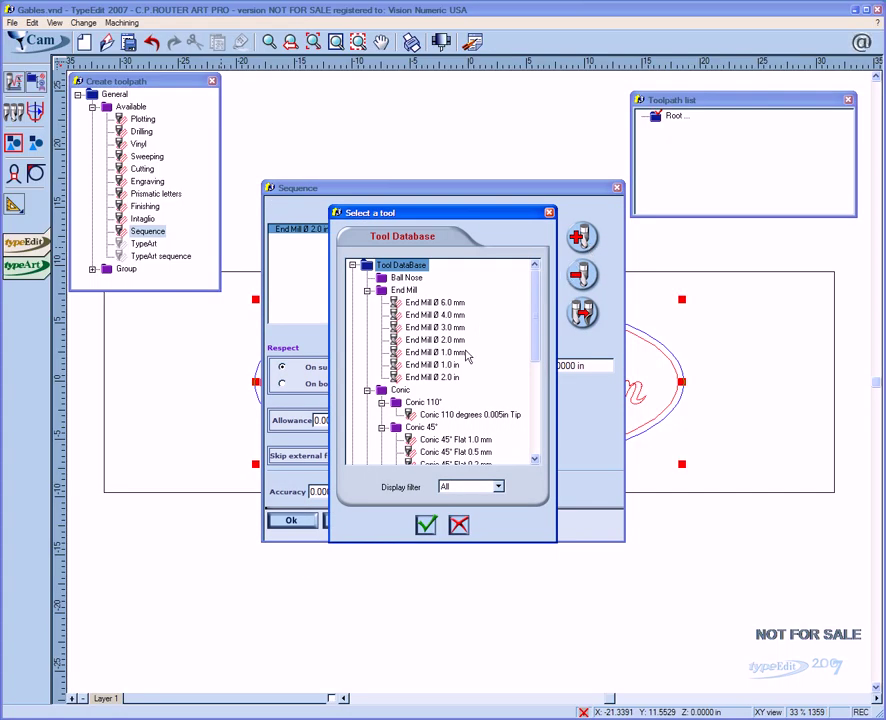
double_click(446, 367)
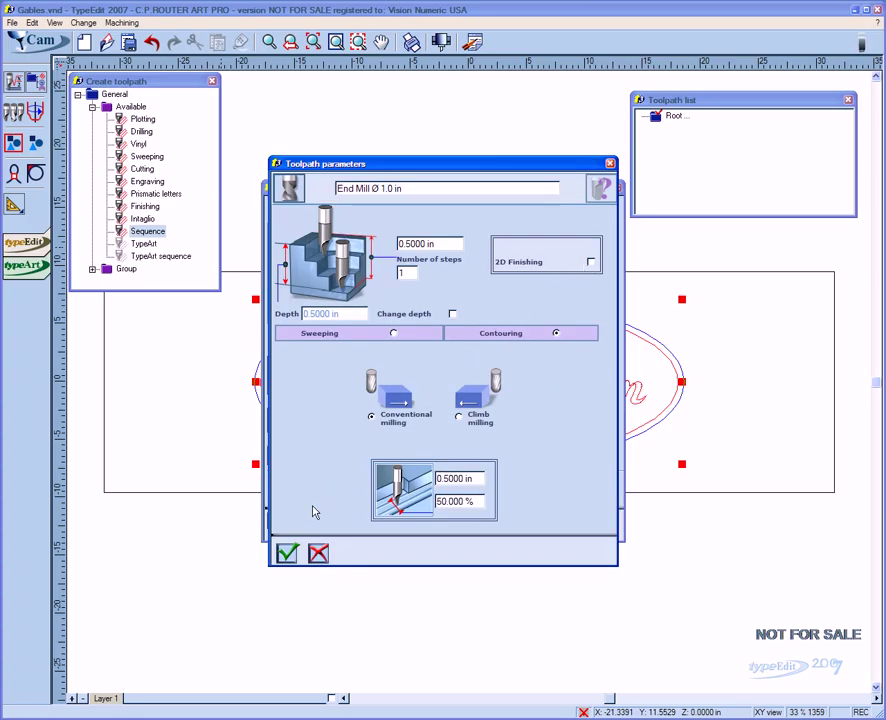
click(288, 553)
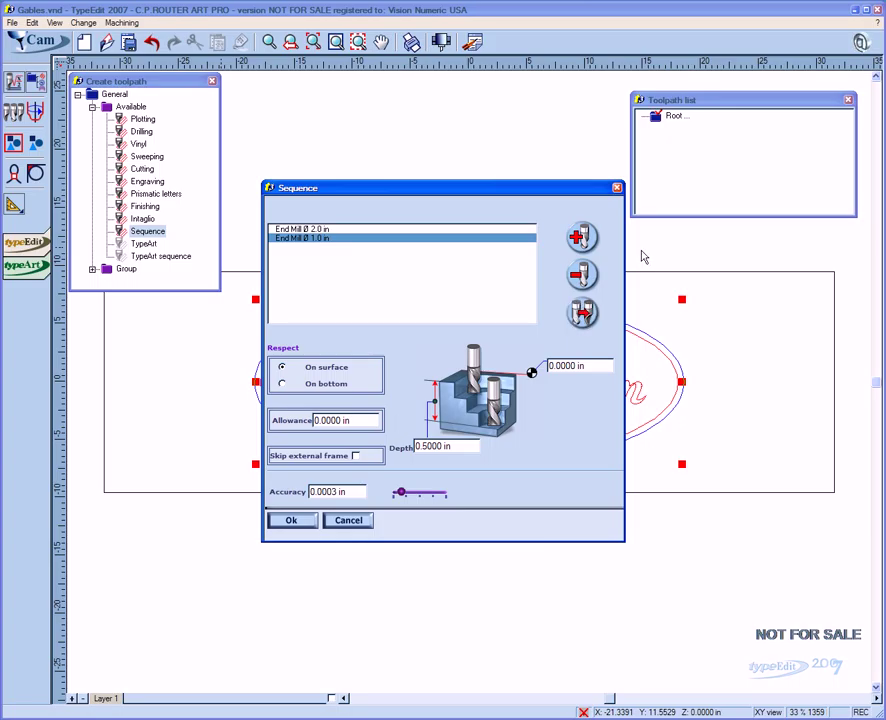
Add the Conic 30° Flat 0.050 in tool with 3D finishing and compute the sequence with the external frame skipped
click(584, 238)
scroll(498, 345, down, 5)
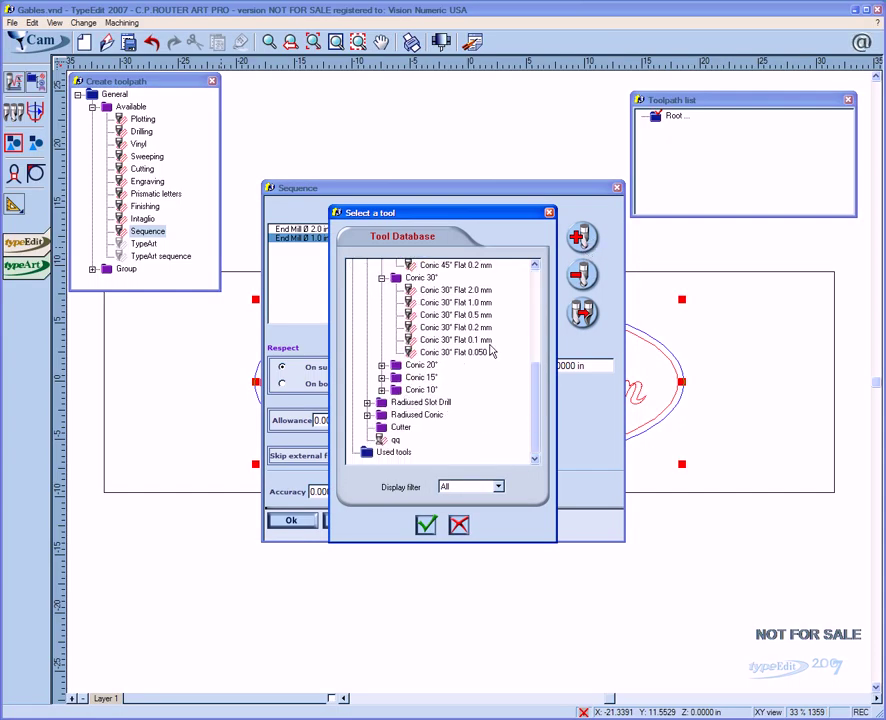
click(478, 354)
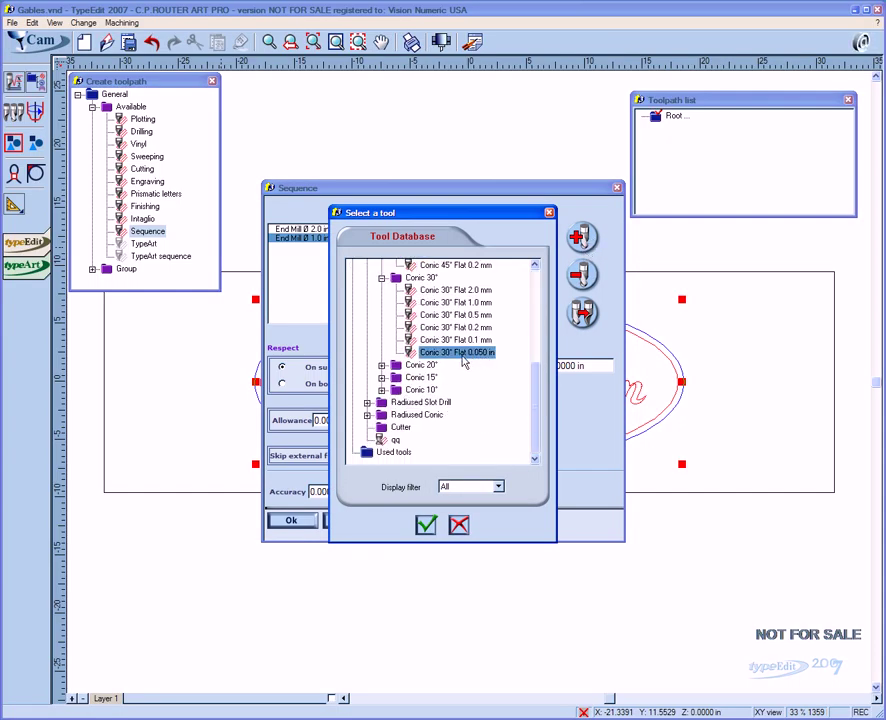
double_click(462, 354)
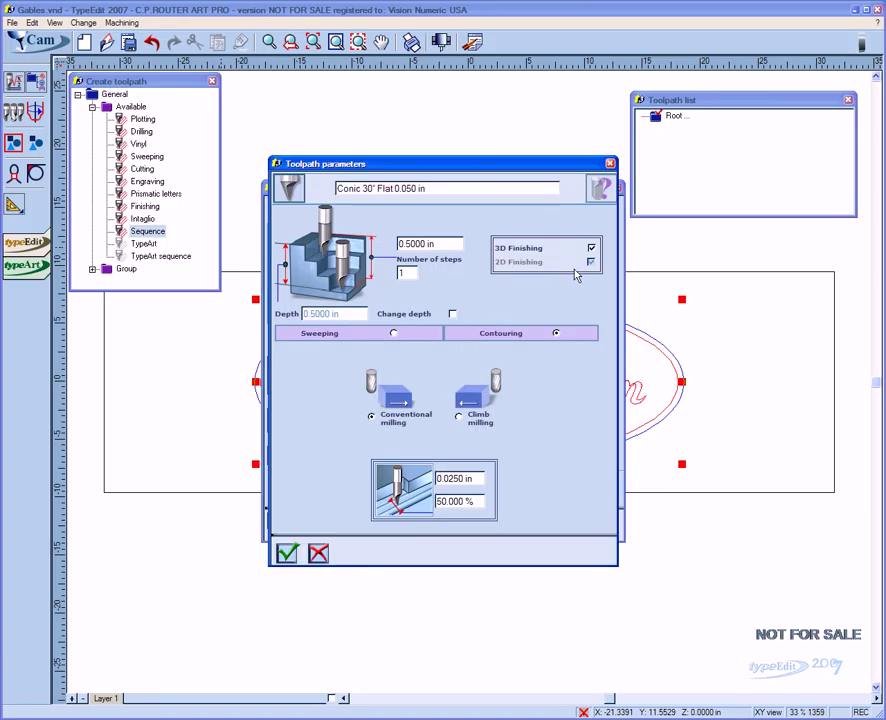
click(287, 554)
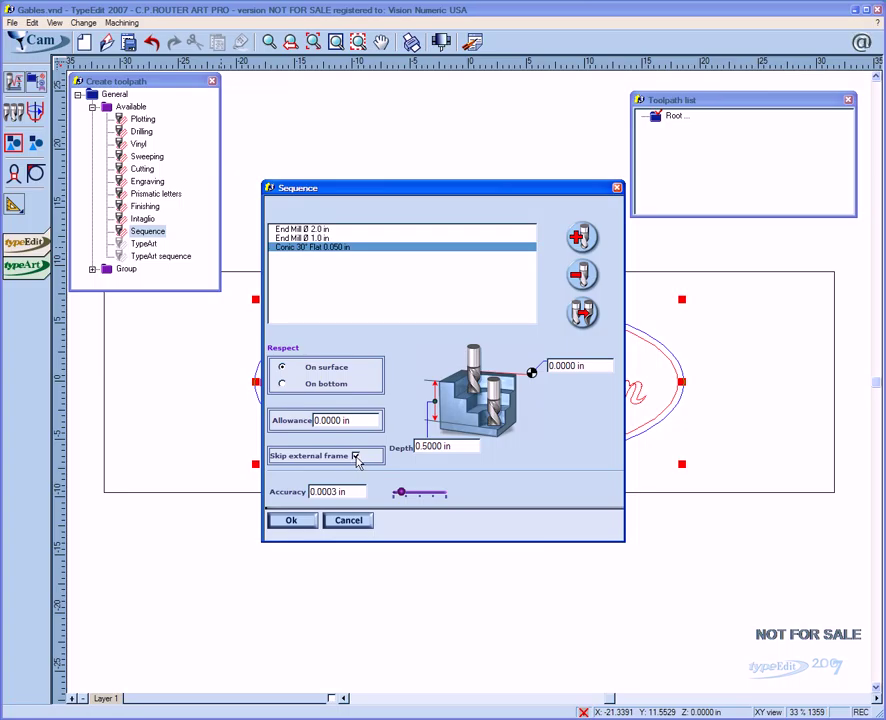
click(290, 521)
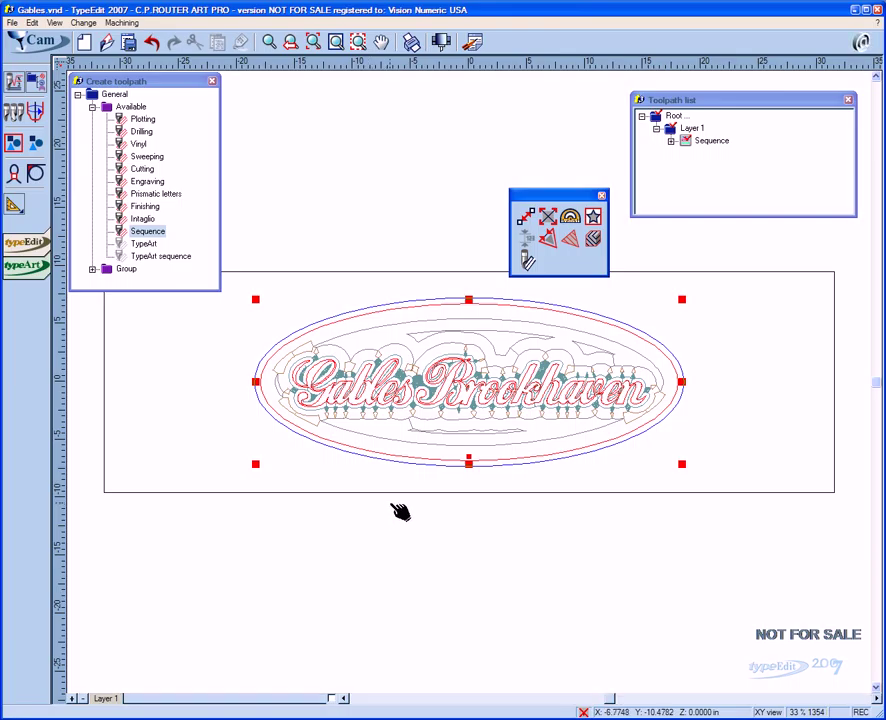
Run the NC simulation of the Sequence toolpath with all three tools
click(57, 22)
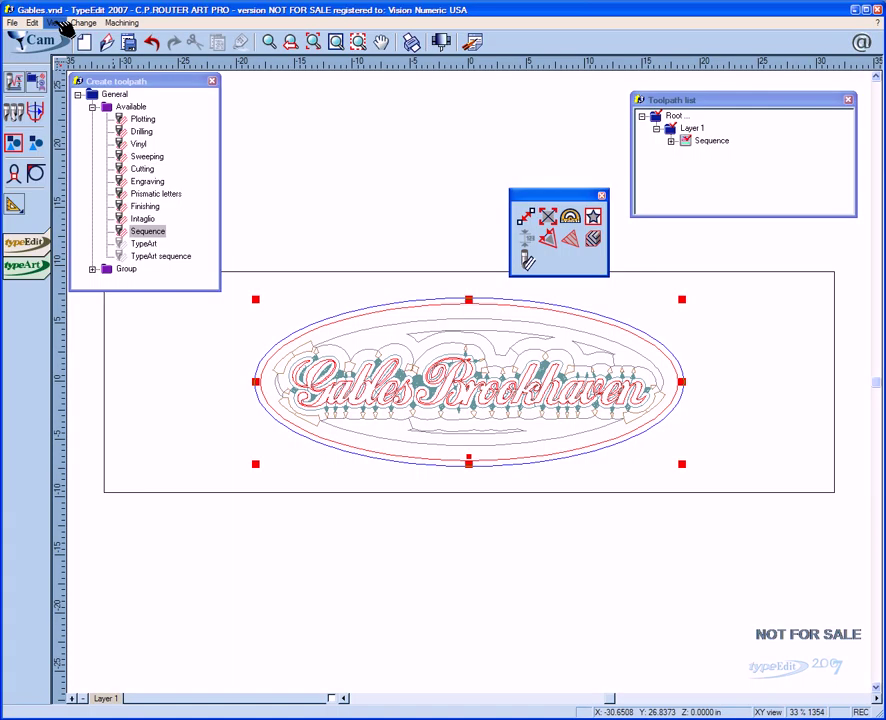
click(57, 22)
click(104, 180)
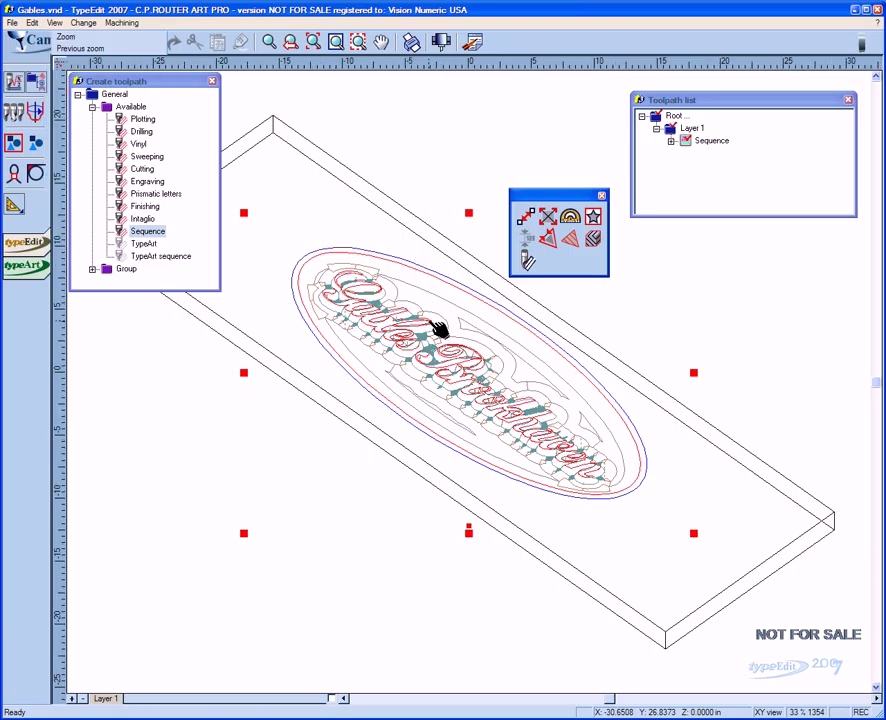
click(415, 352)
click(540, 411)
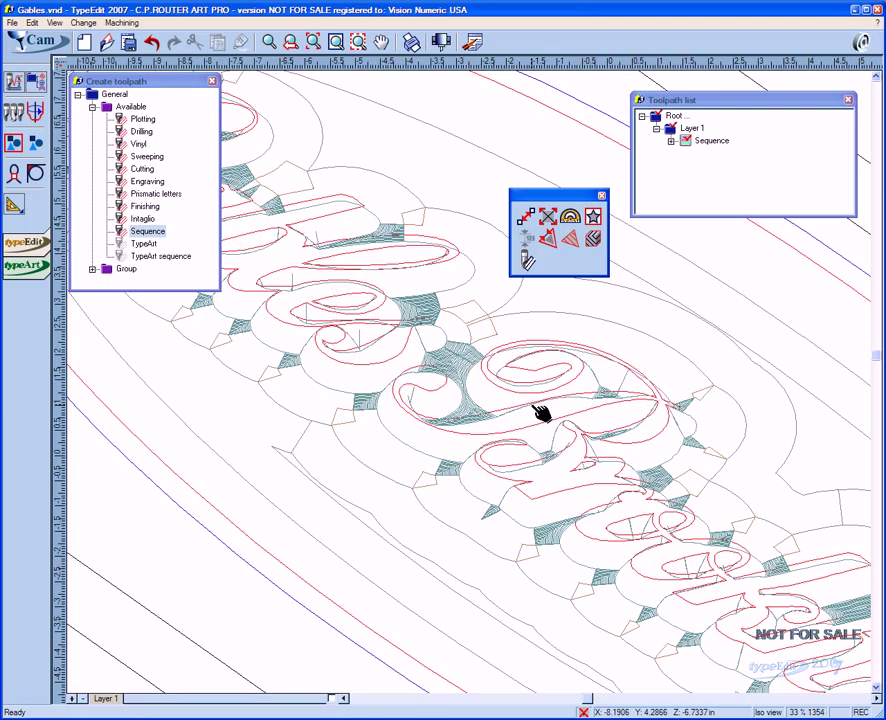
right_click(704, 144)
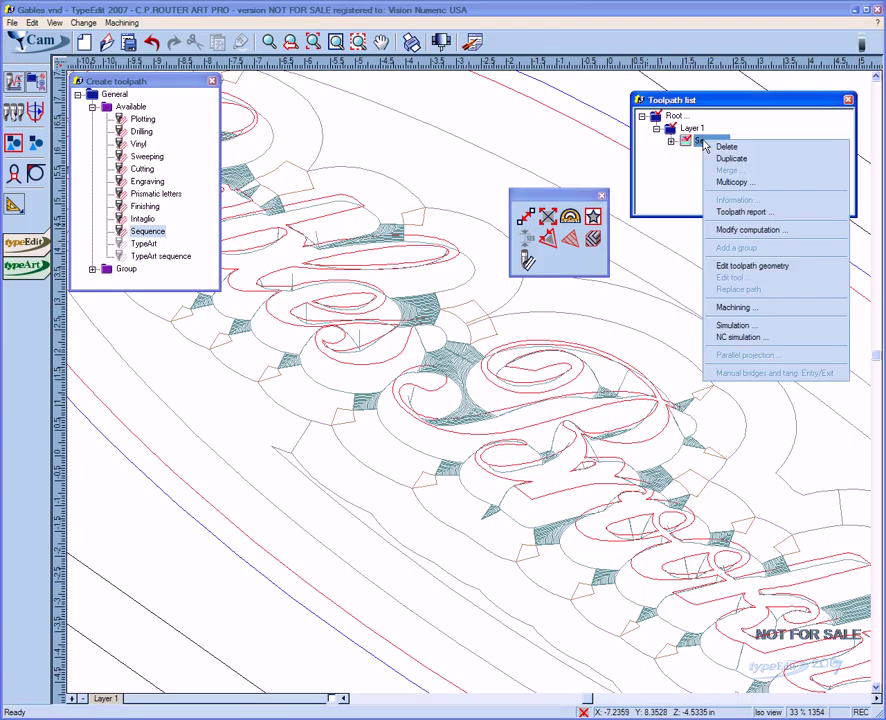
click(760, 338)
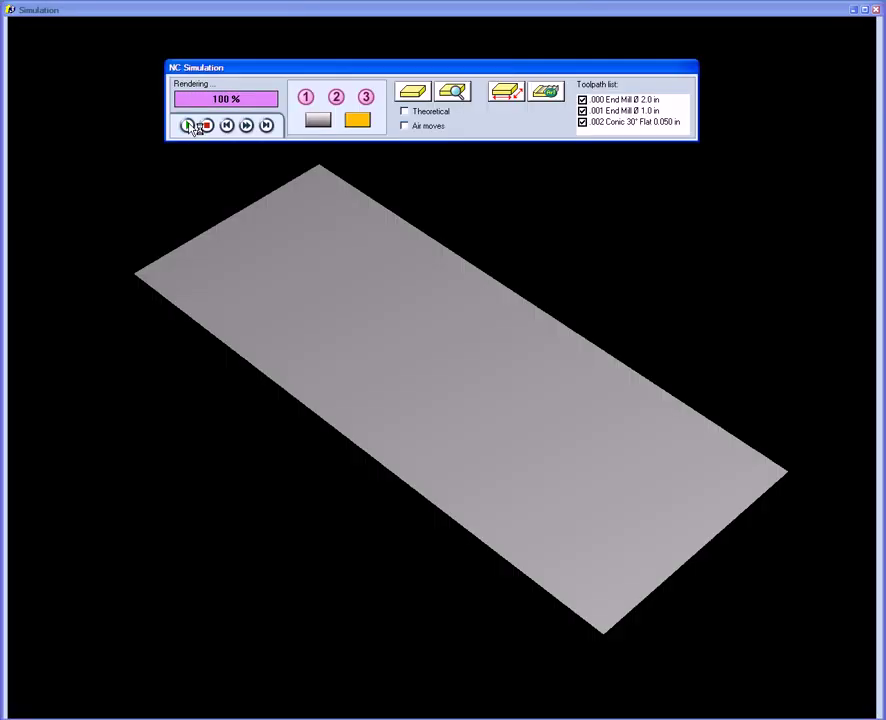
click(190, 125)
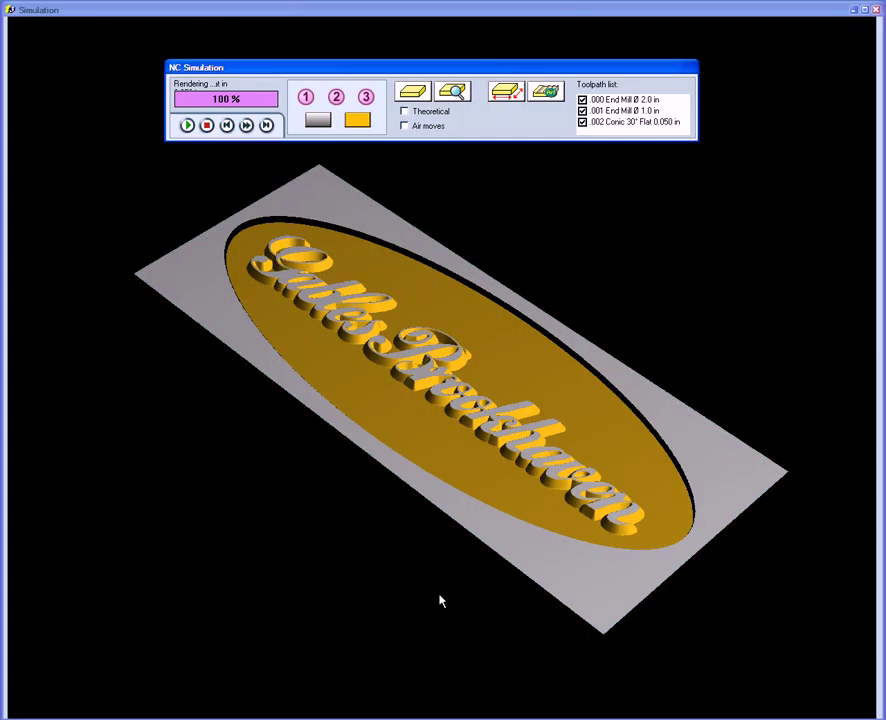
Examine the simulated sign from another angle and close the simulation without saving its result
drag(319, 405, 410, 467)
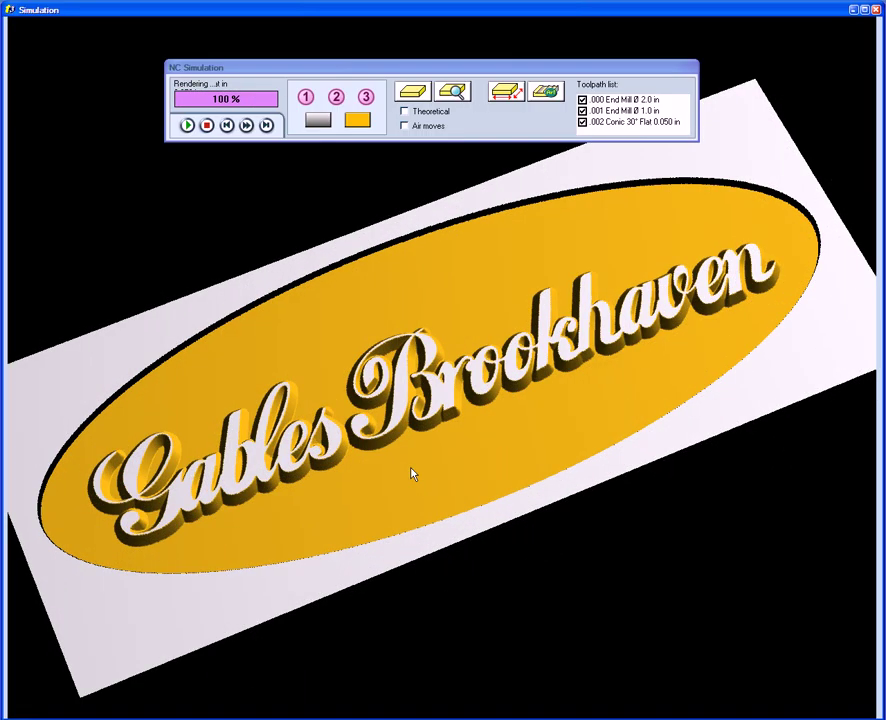
click(877, 10)
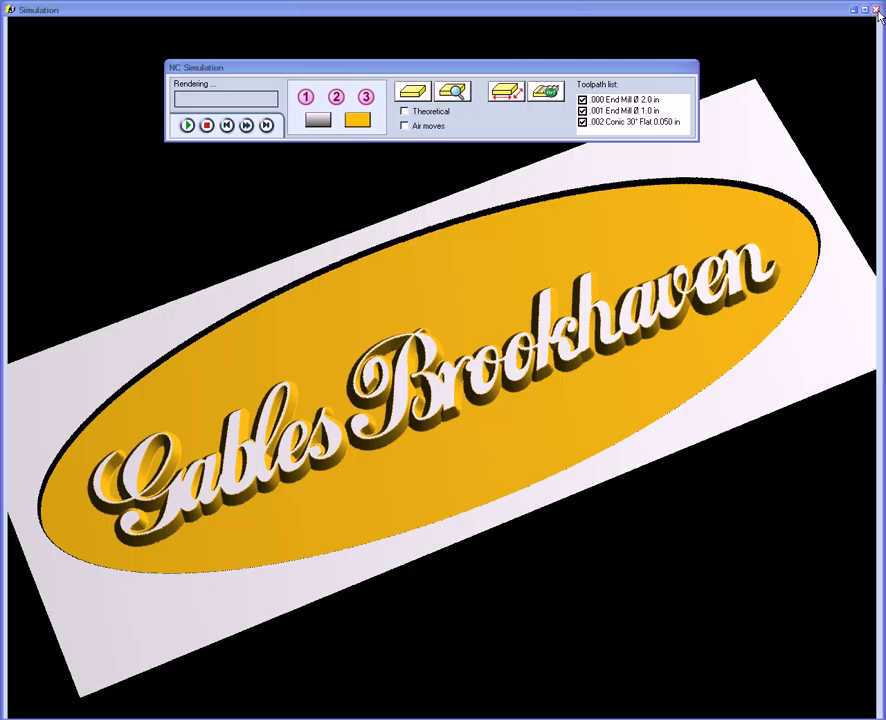
click(877, 10)
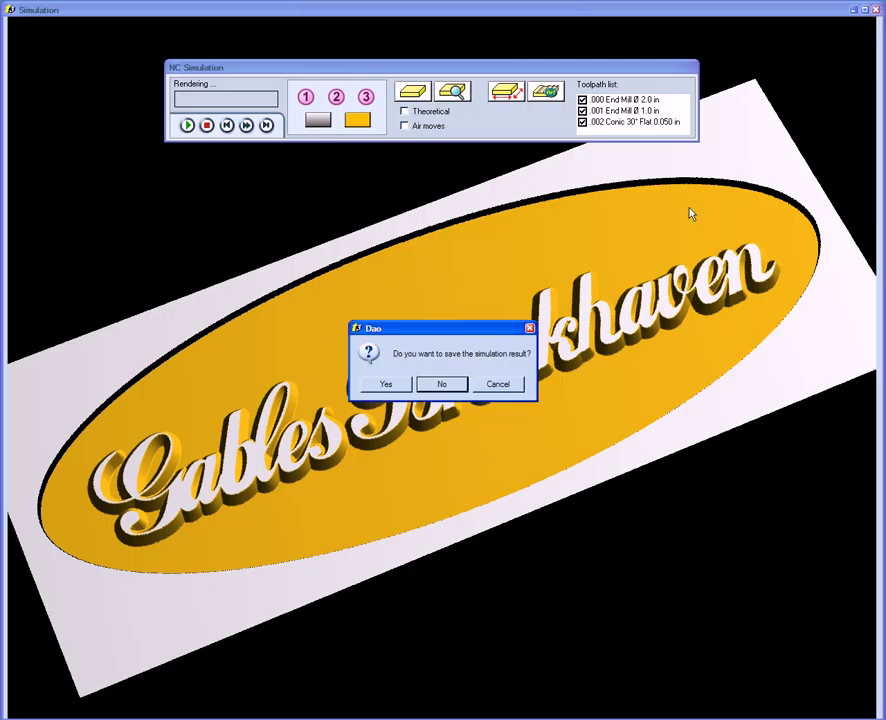
click(441, 386)
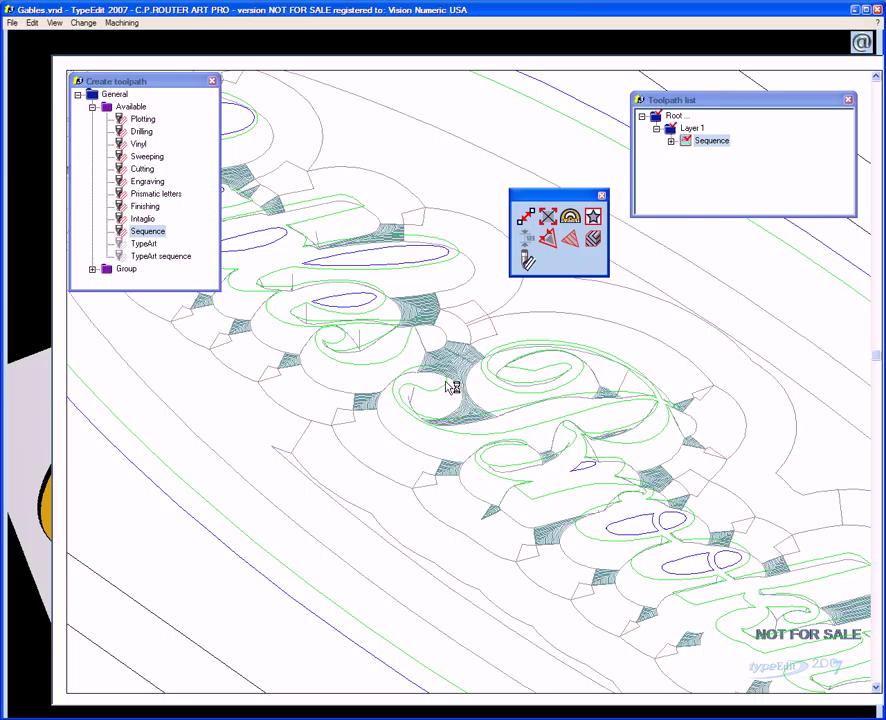
Open the machining settings for the Sequence toolpath and set the X middle position to 0 in
click(54, 22)
click(75, 131)
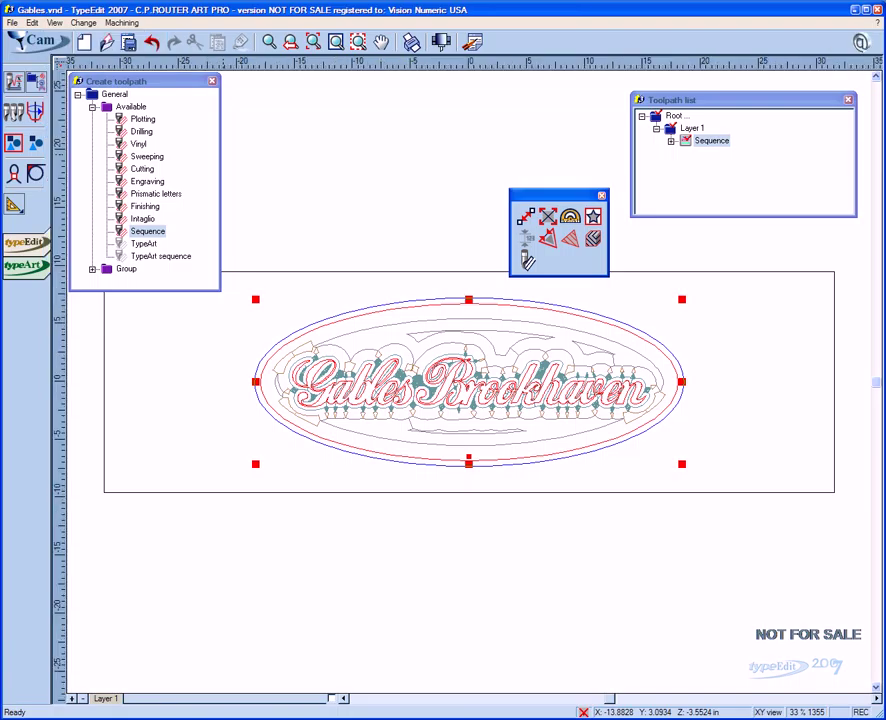
click(709, 143)
right_click(709, 145)
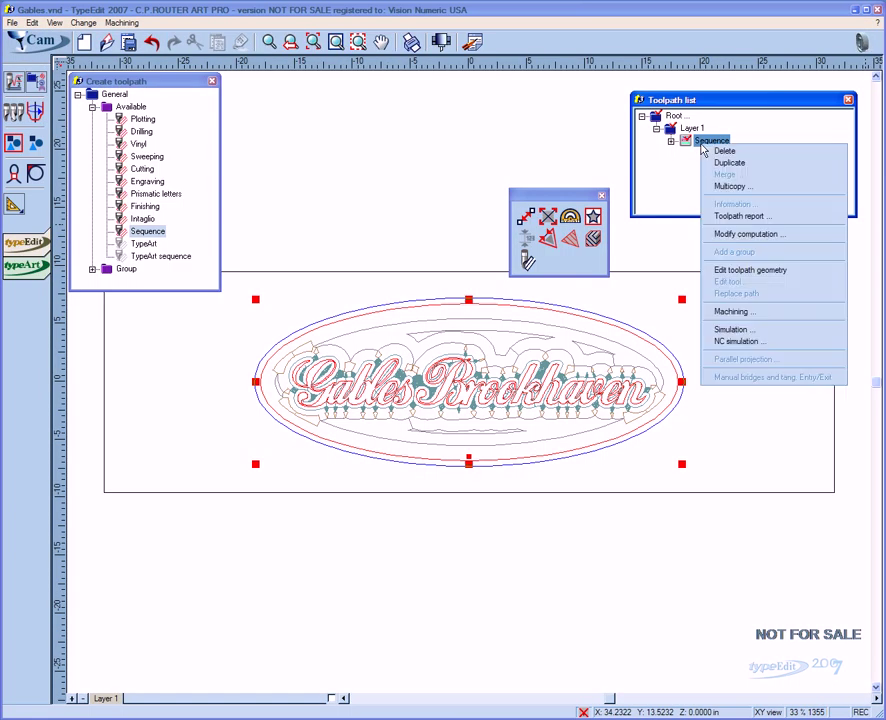
click(738, 314)
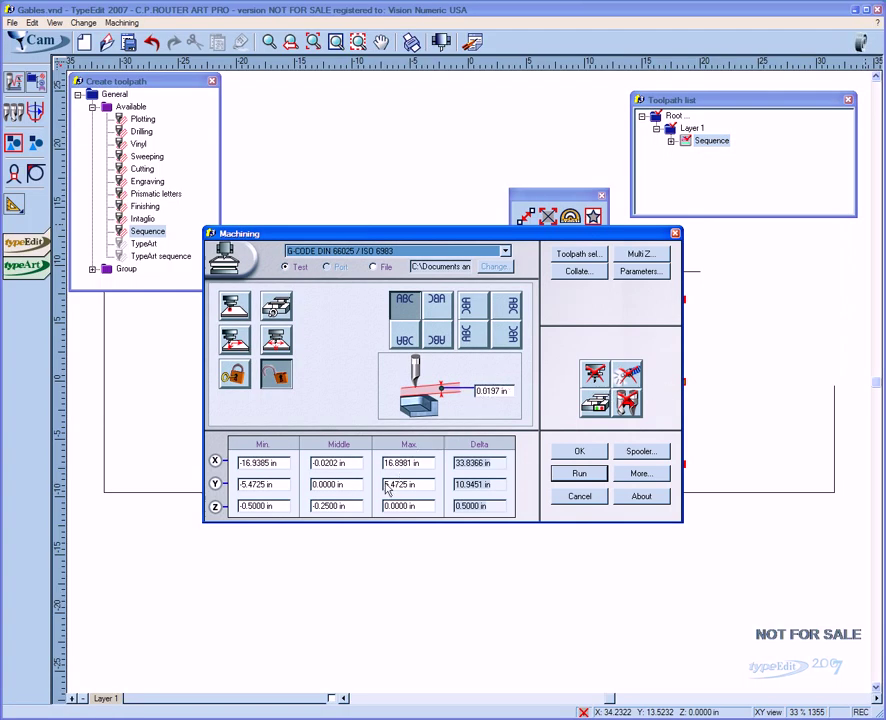
double_click(352, 463)
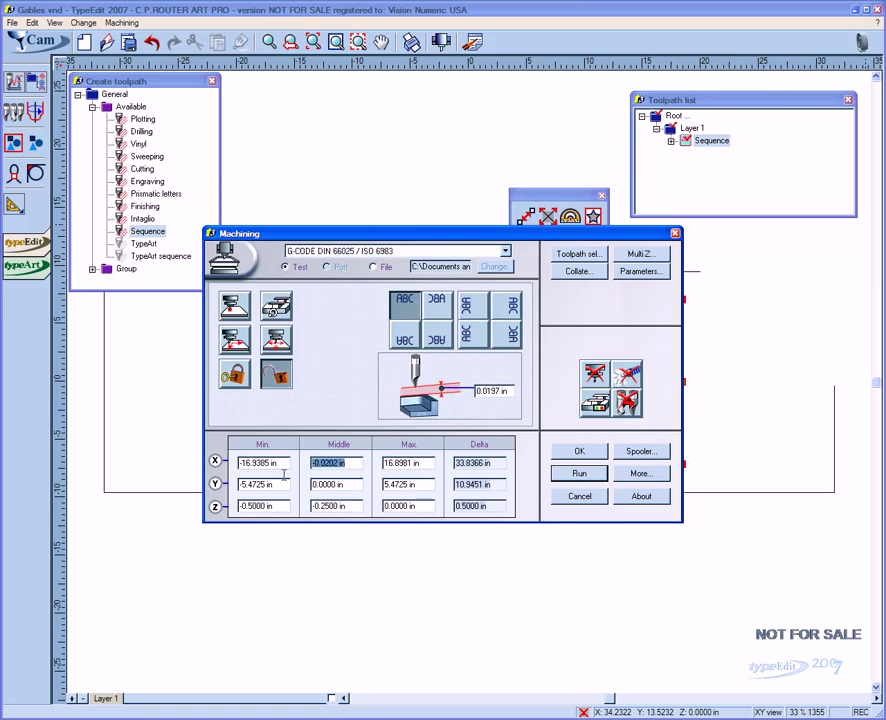
text(0)
click(340, 484)
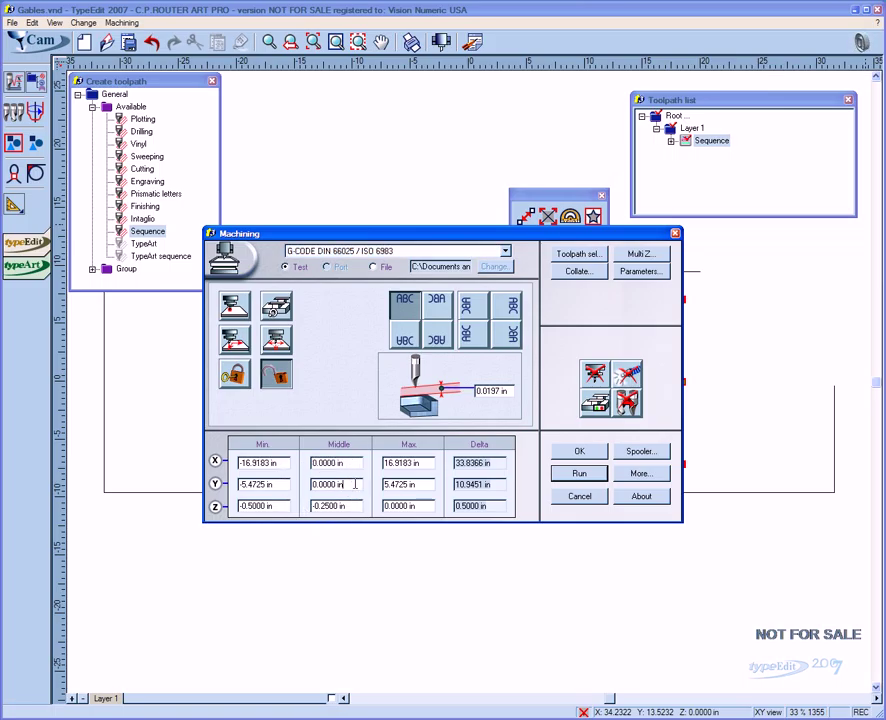
Run the machining in Test mode for G-CODE DIN 66025 / ISO 6983 and examine the generated code
click(598, 474)
drag(572, 418, 572, 273)
click(515, 277)
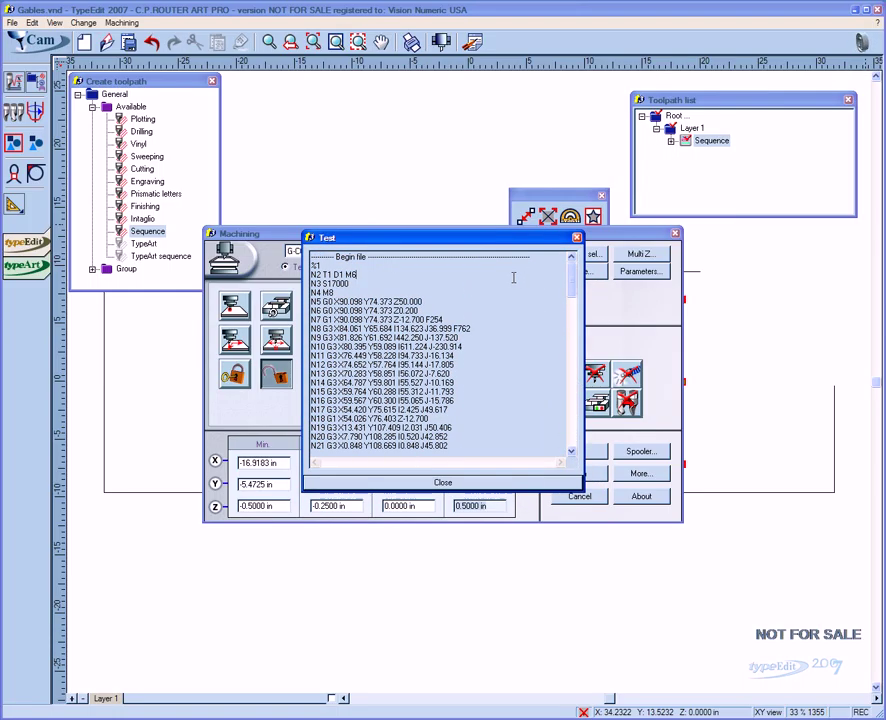